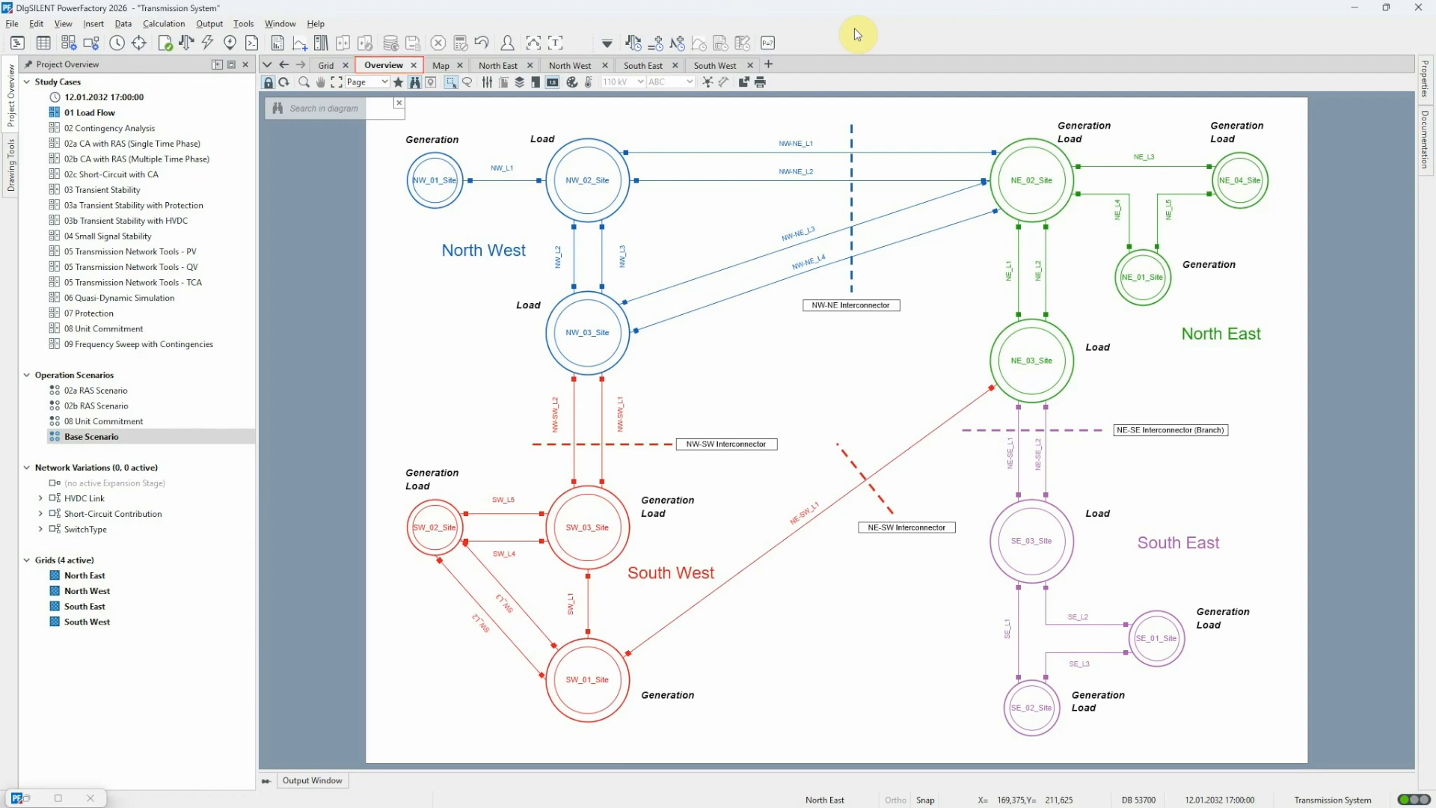
# View the Grid and Map representations of the transmission system, finishing on the Grid diagram
pyautogui.click(330, 64)
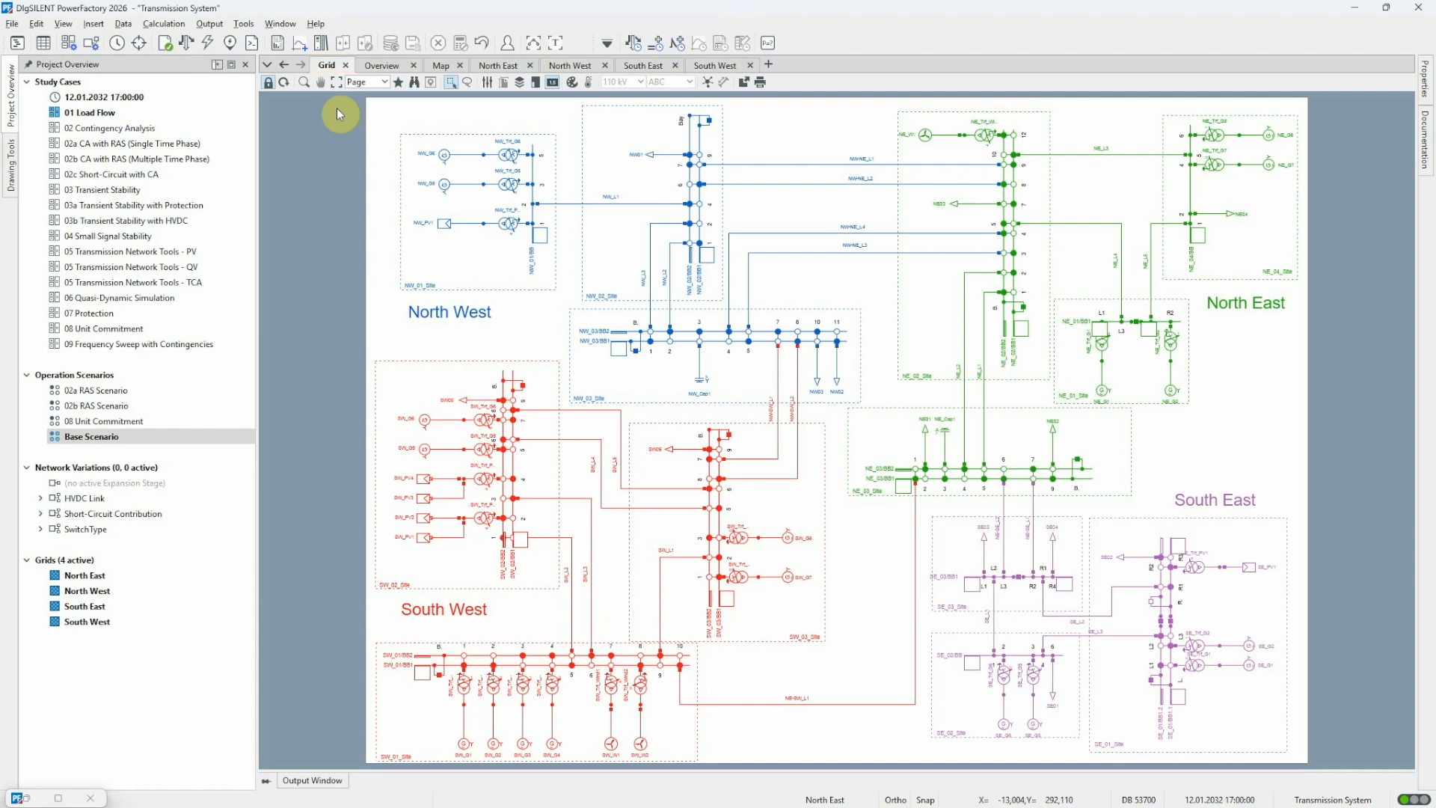
pyautogui.click(441, 66)
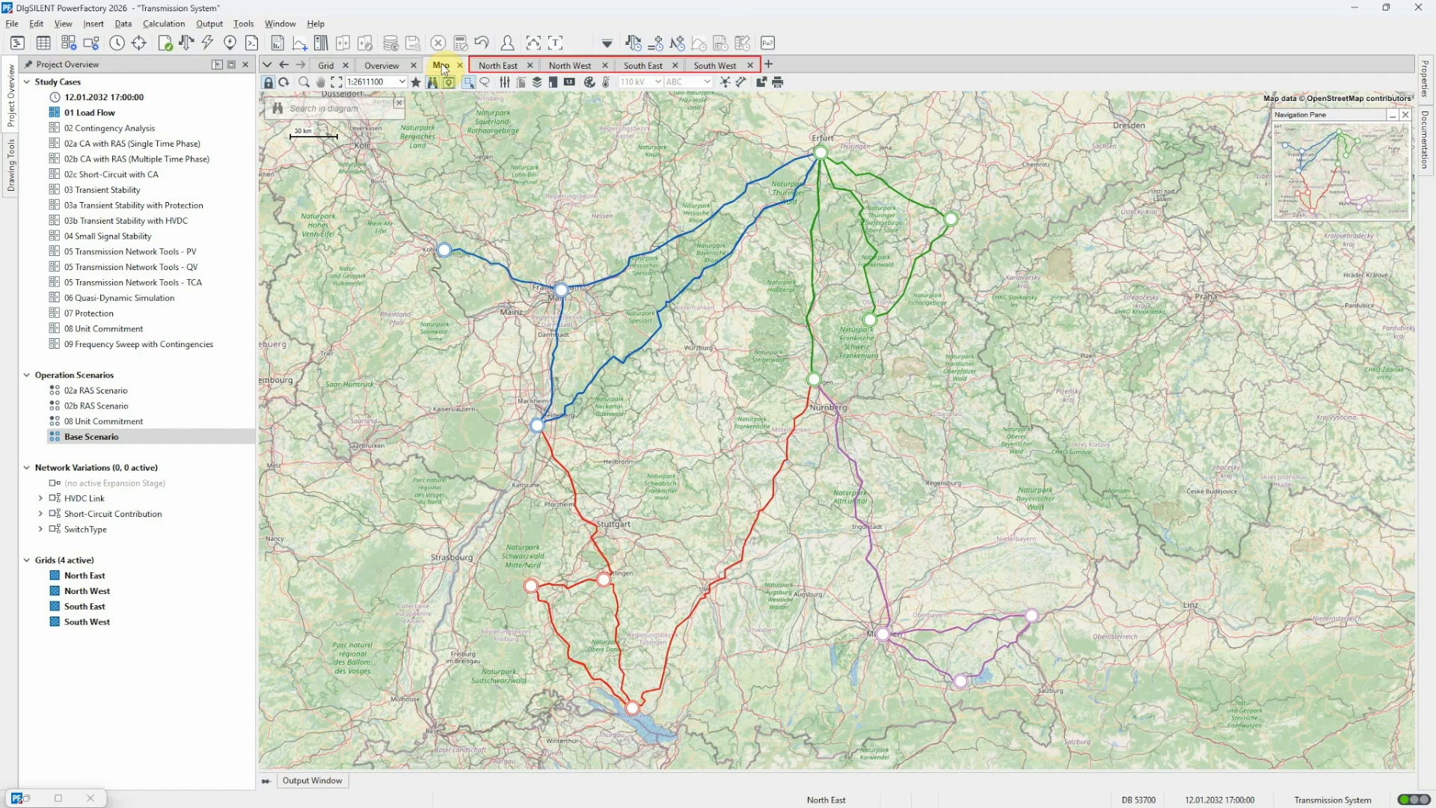
pyautogui.click(327, 67)
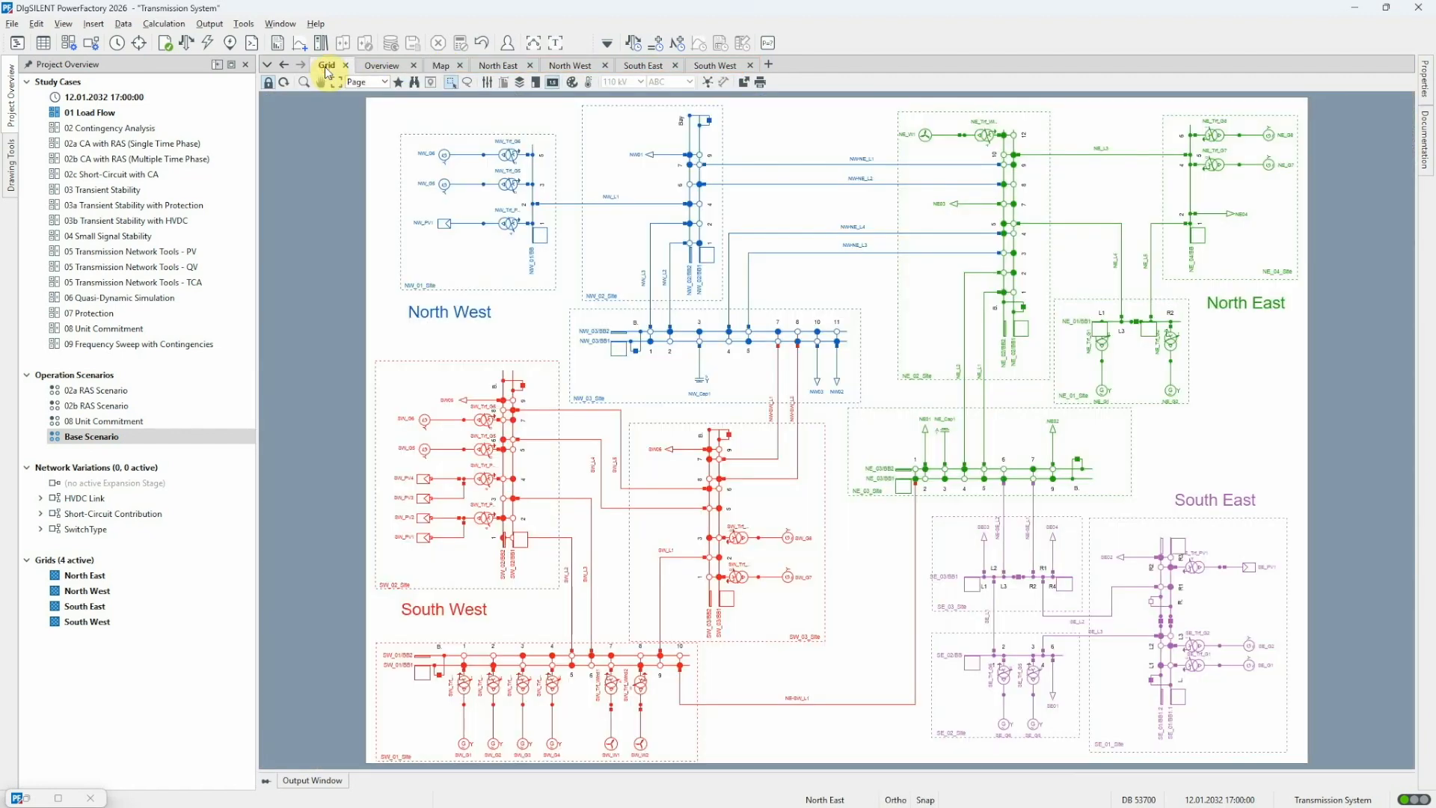
# Review the basic and active power control options, then run the balanced AC load flow as dispatched, balanced by reference machine
pyautogui.click(185, 45)
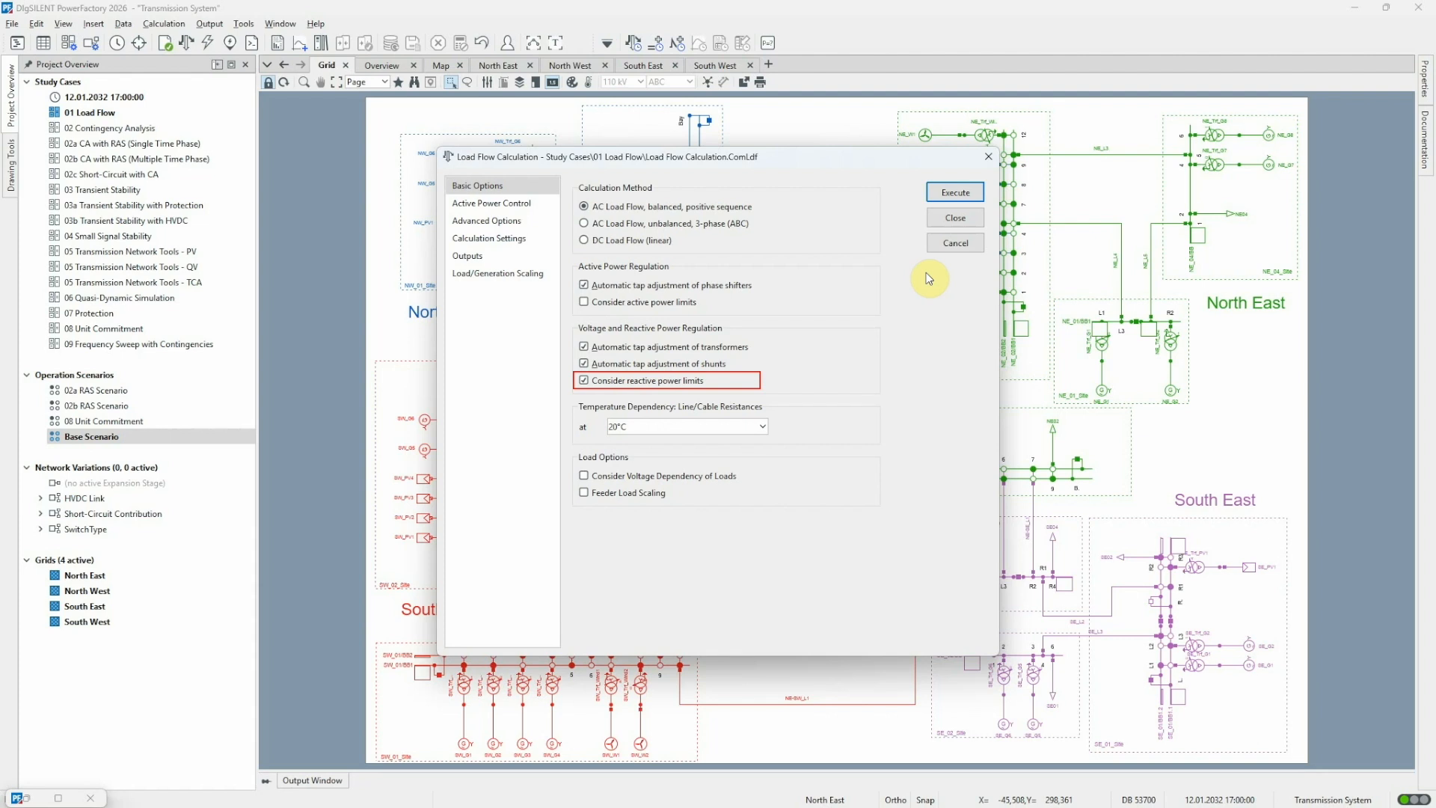
pyautogui.click(512, 205)
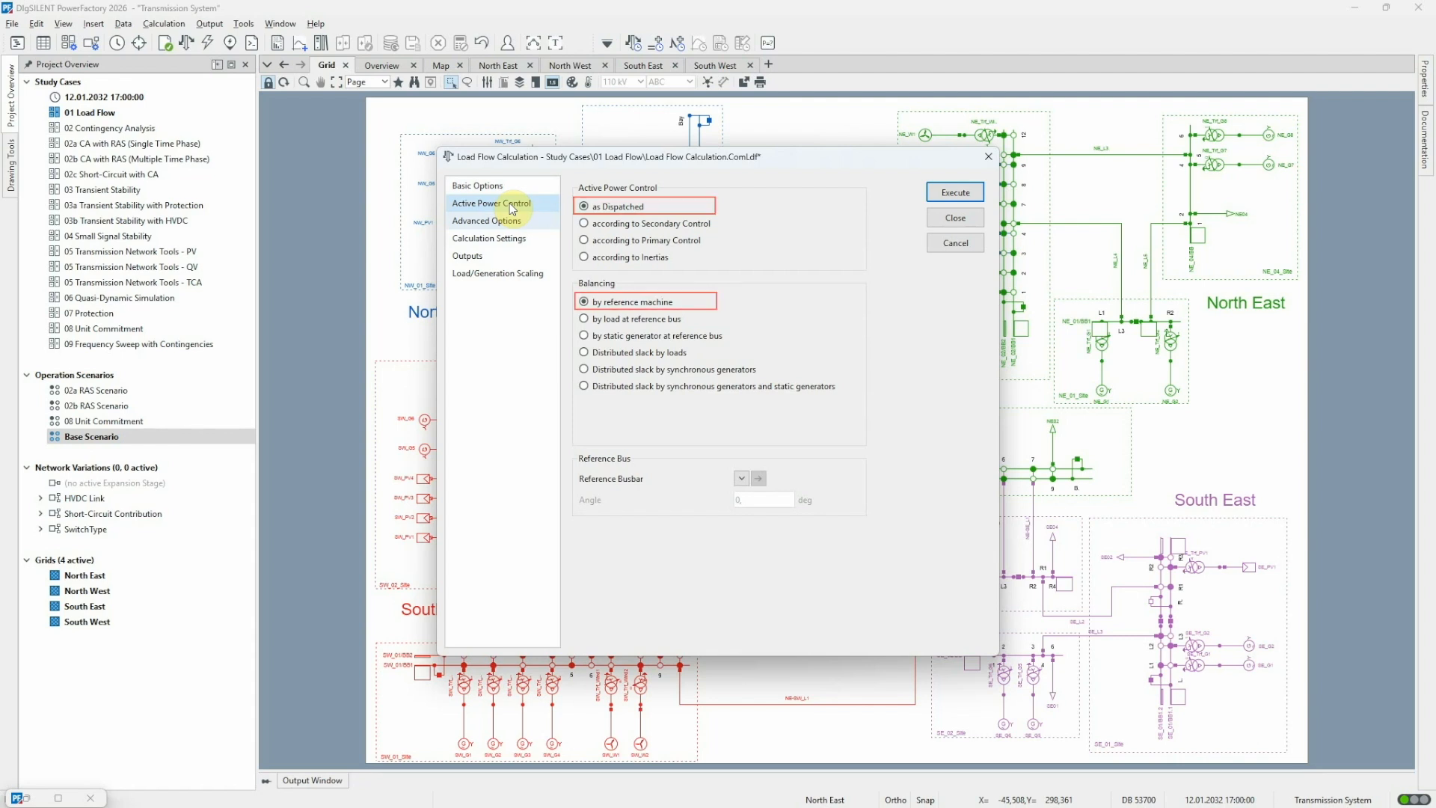
pyautogui.click(952, 194)
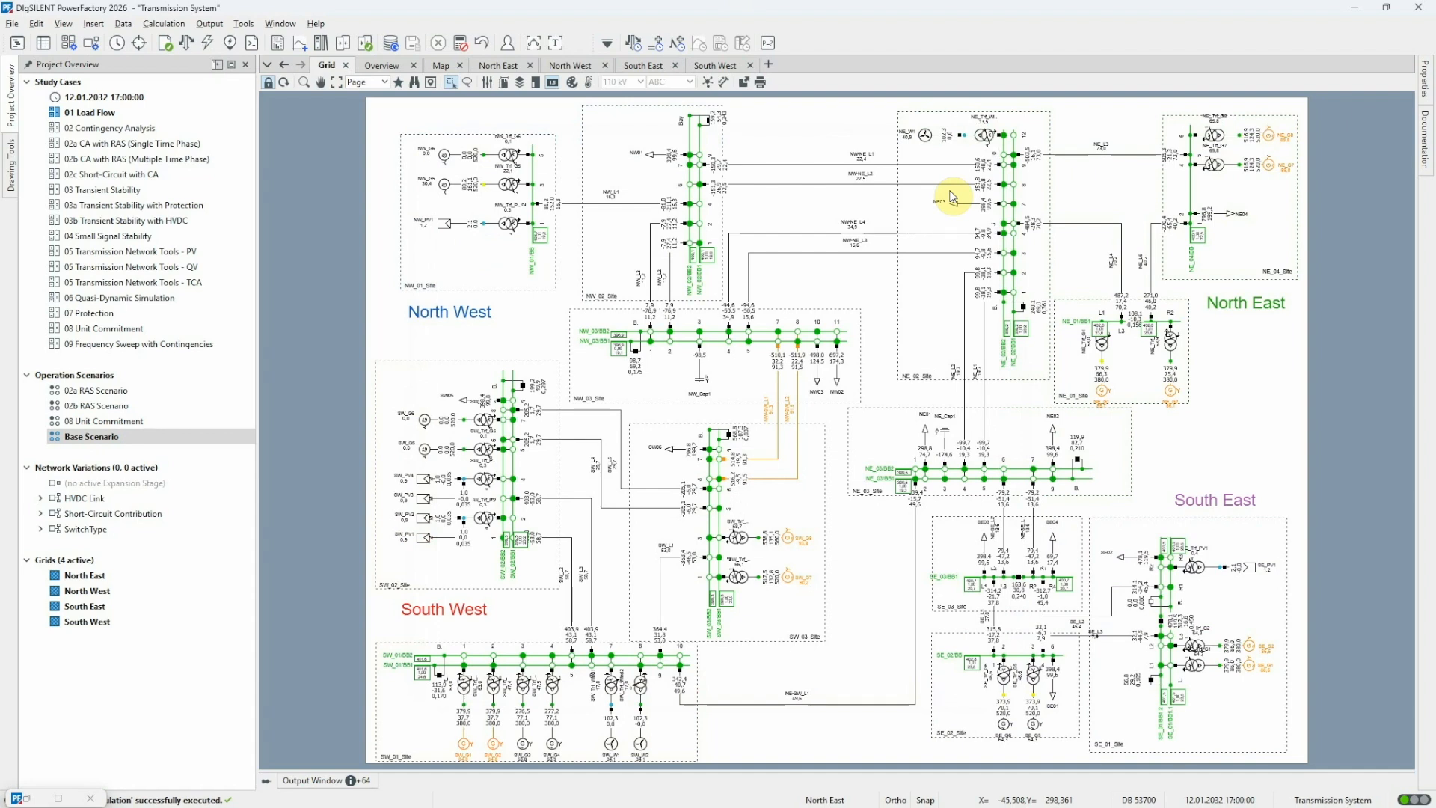
# Review the Voltages / Loading colour settings of the Load Flow AC colouring scheme without changing them
pyautogui.click(588, 82)
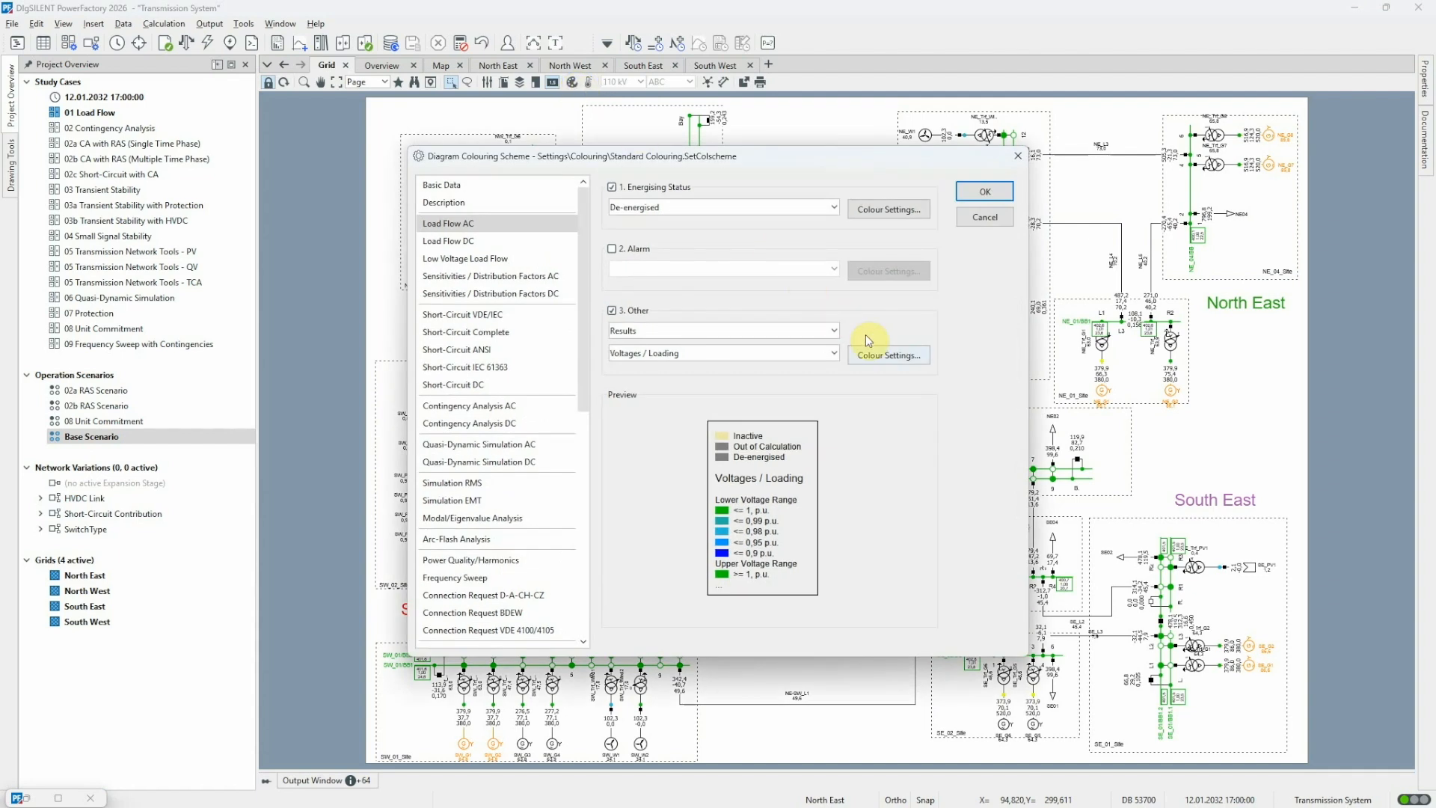
pyautogui.click(920, 354)
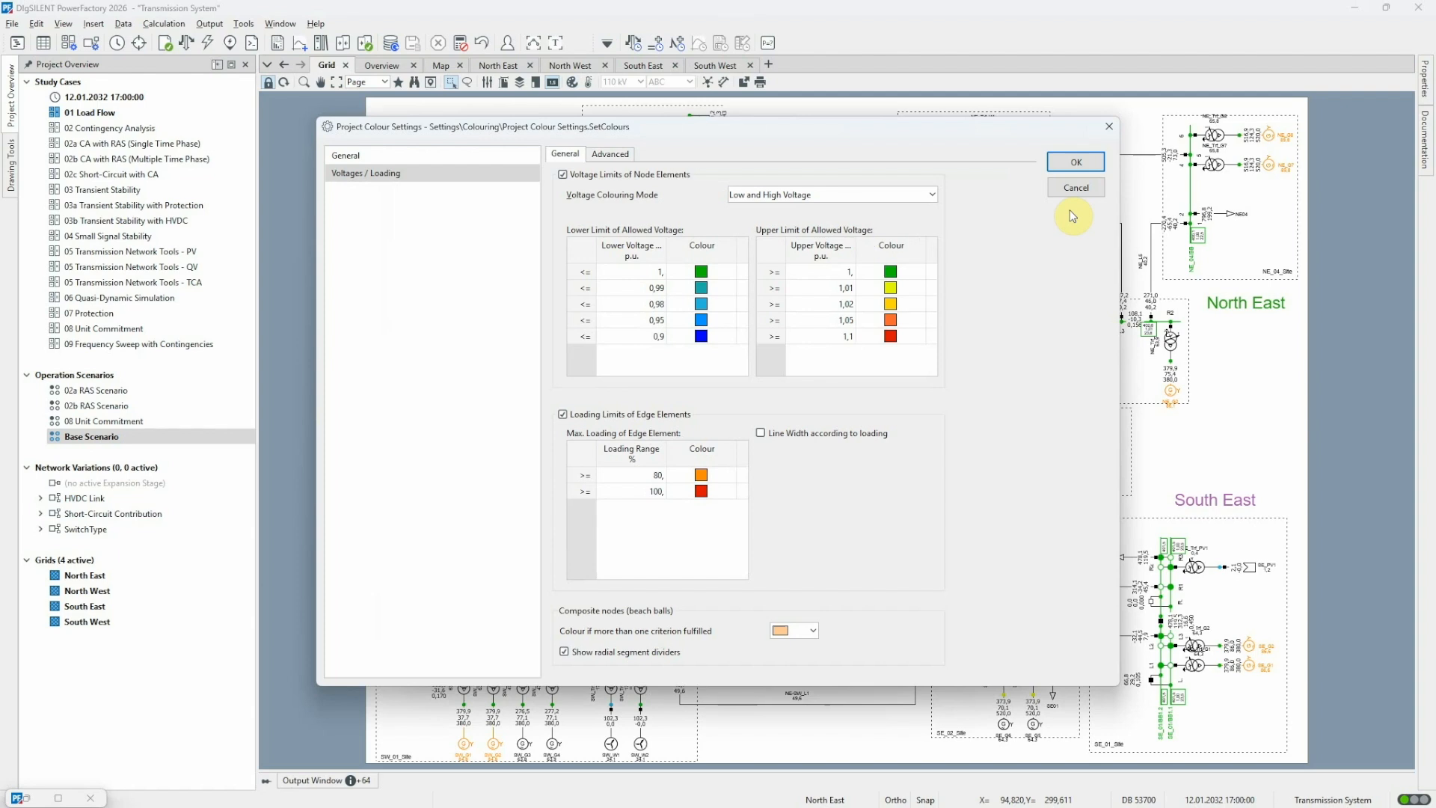
pyautogui.click(1075, 191)
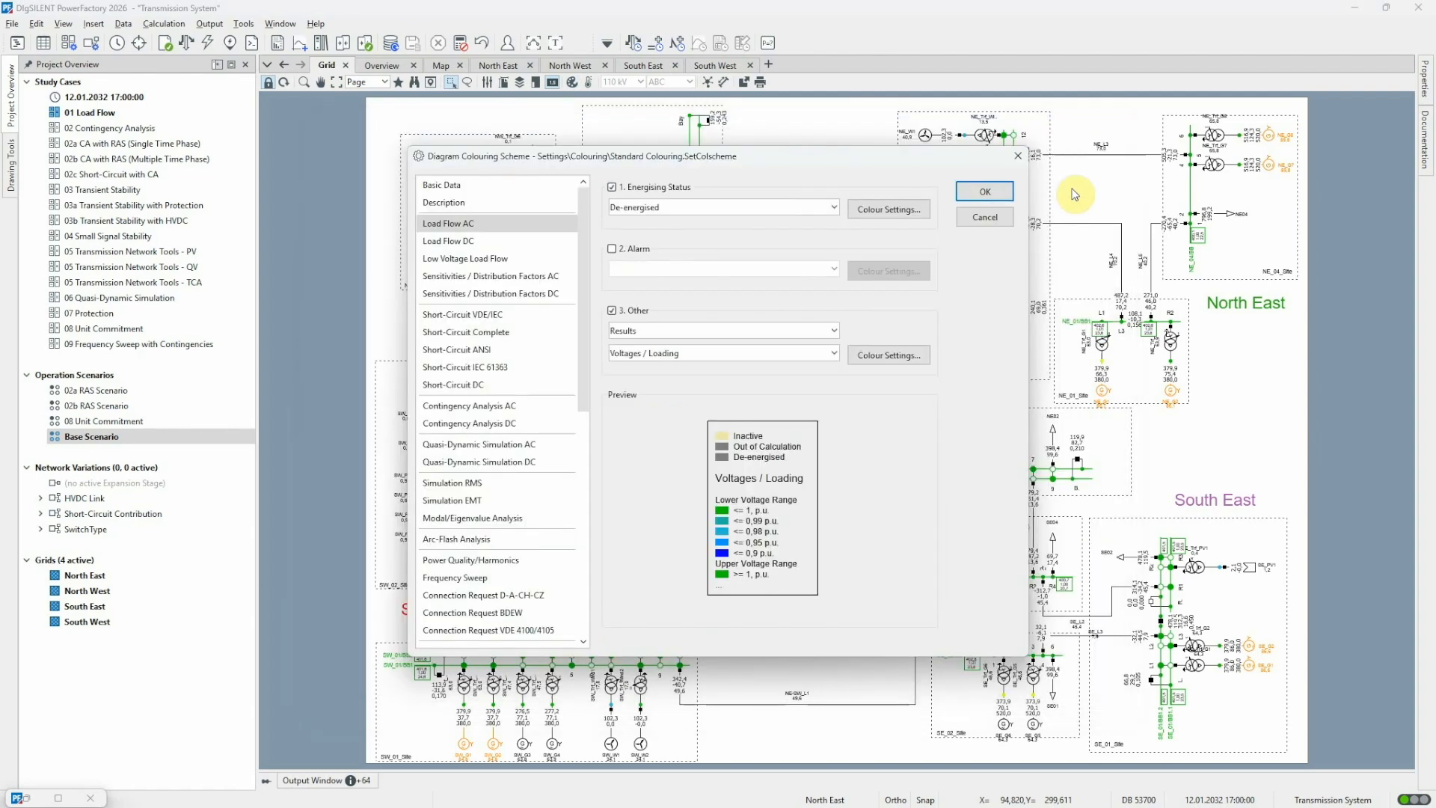
pyautogui.click(988, 217)
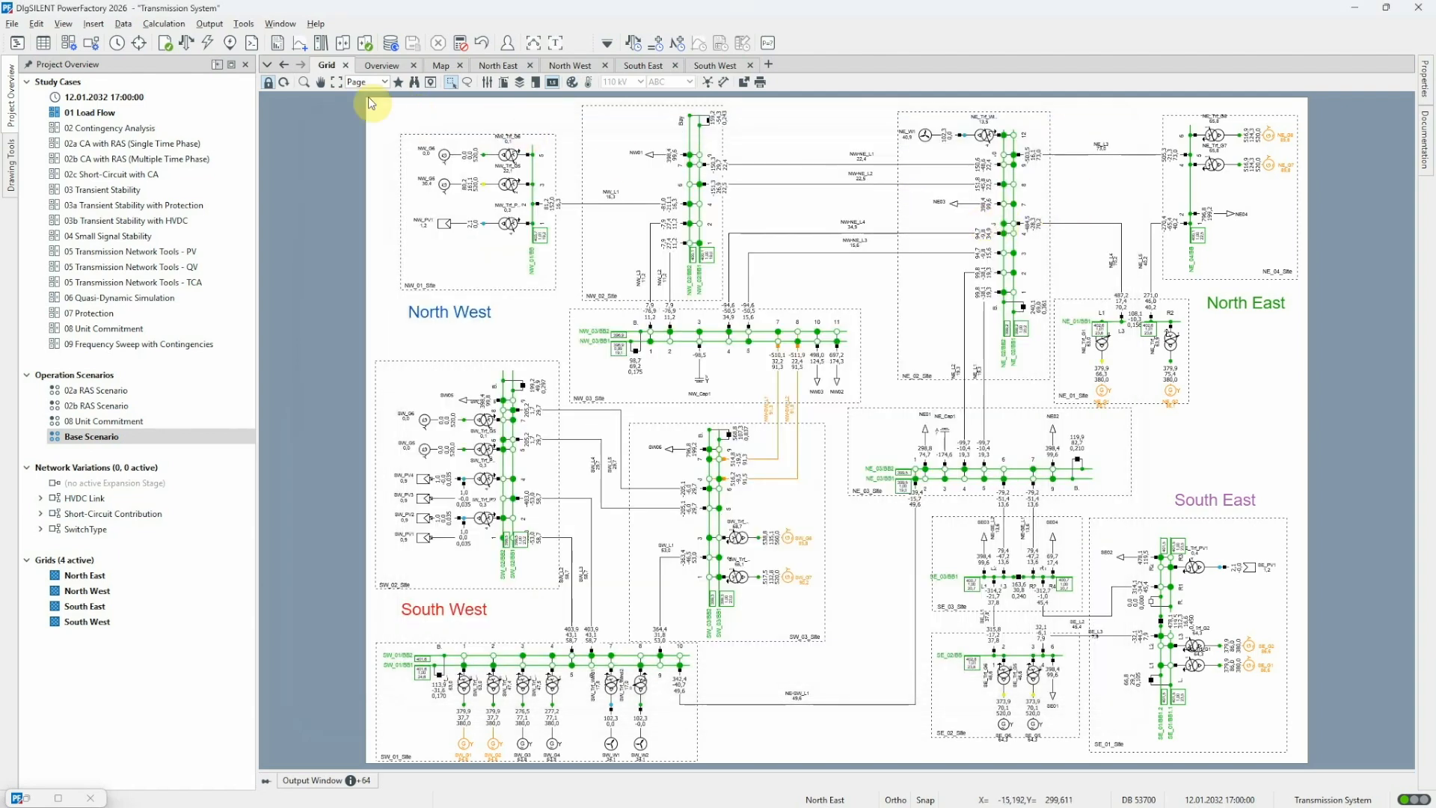
# Mark reference machine SW_G8 from the synchronous machine list in the Grid diagram and check its load flow results
pyautogui.click(304, 82)
pyautogui.moveTo(588, 238); pyautogui.dragTo(930, 519)
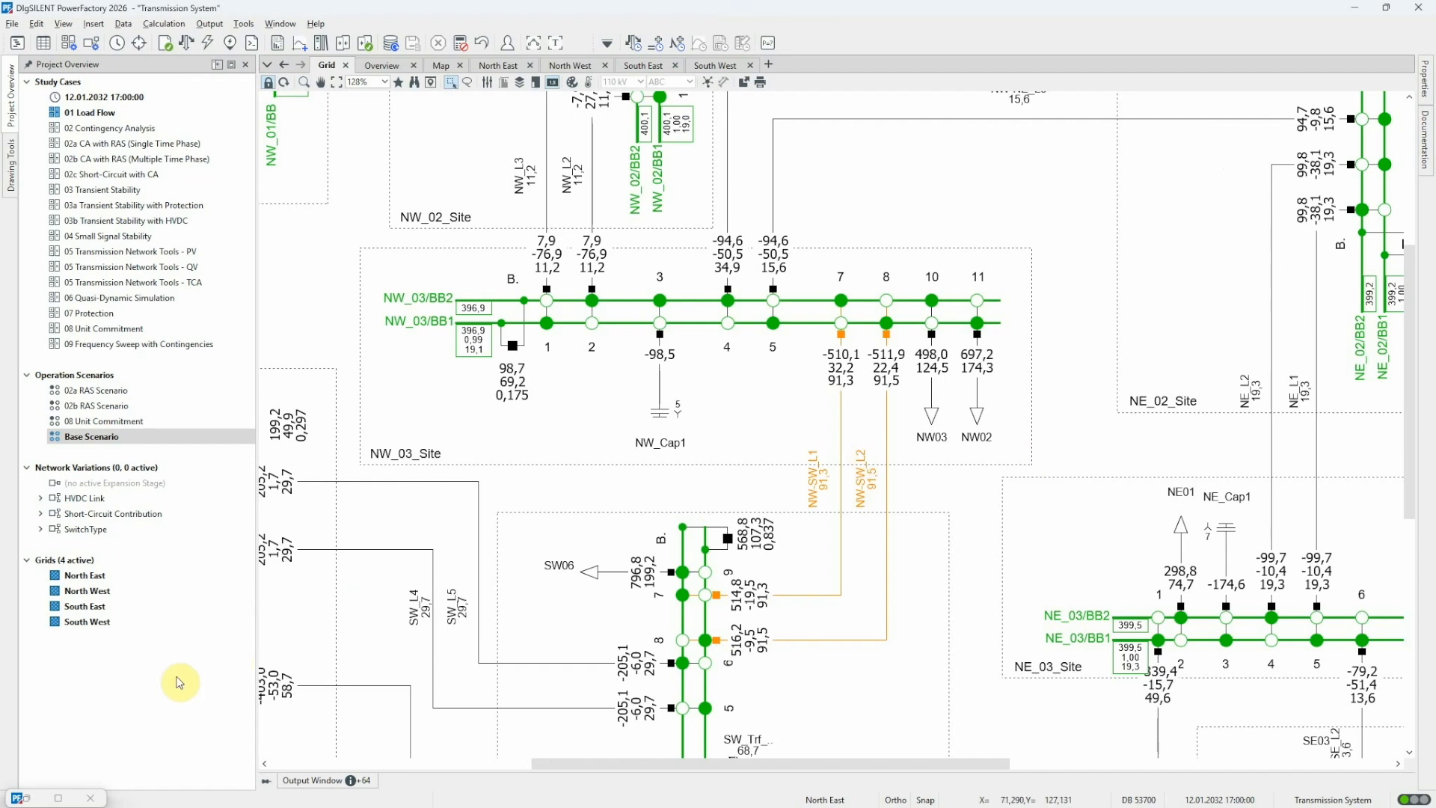
pyautogui.click(39, 796)
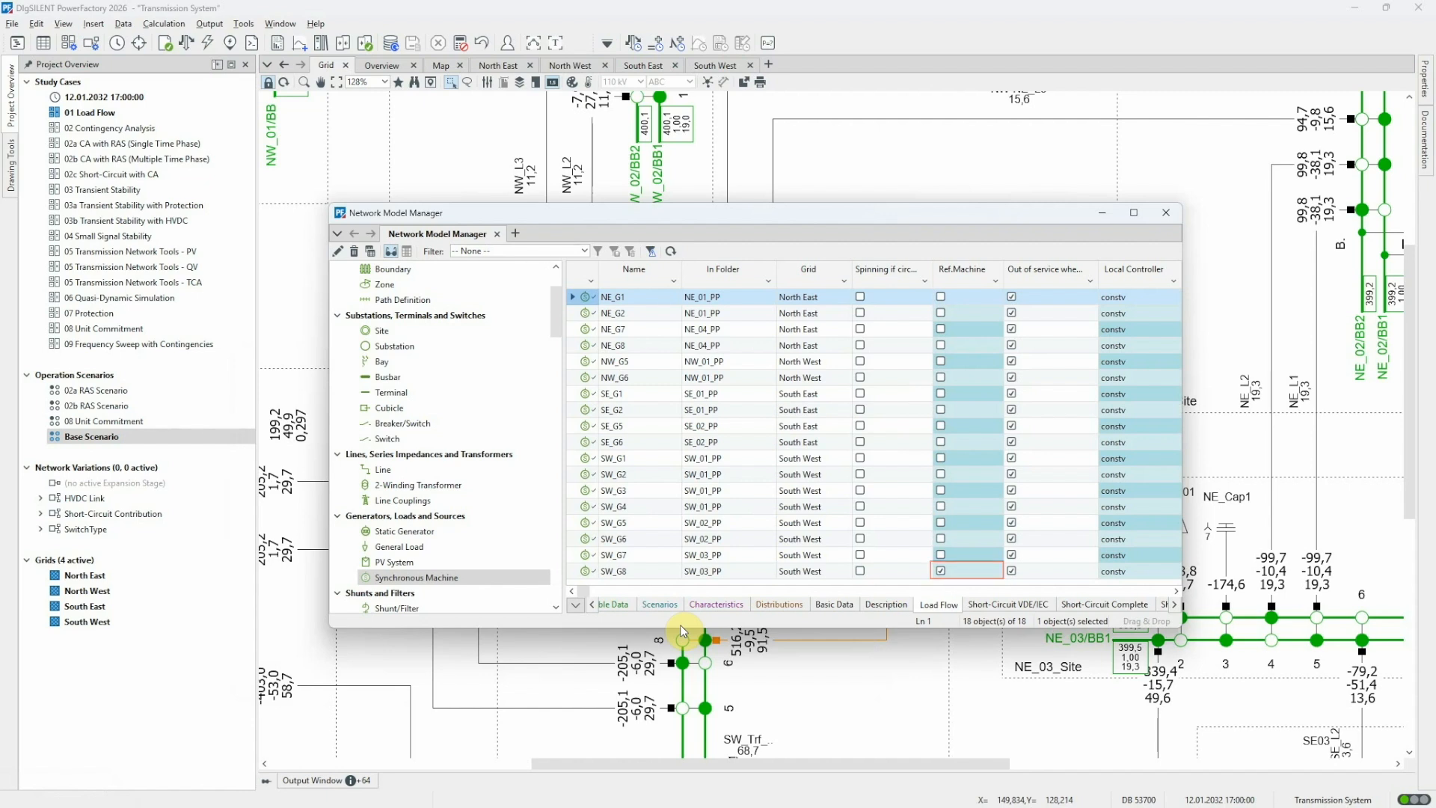
pyautogui.rightClick(585, 571)
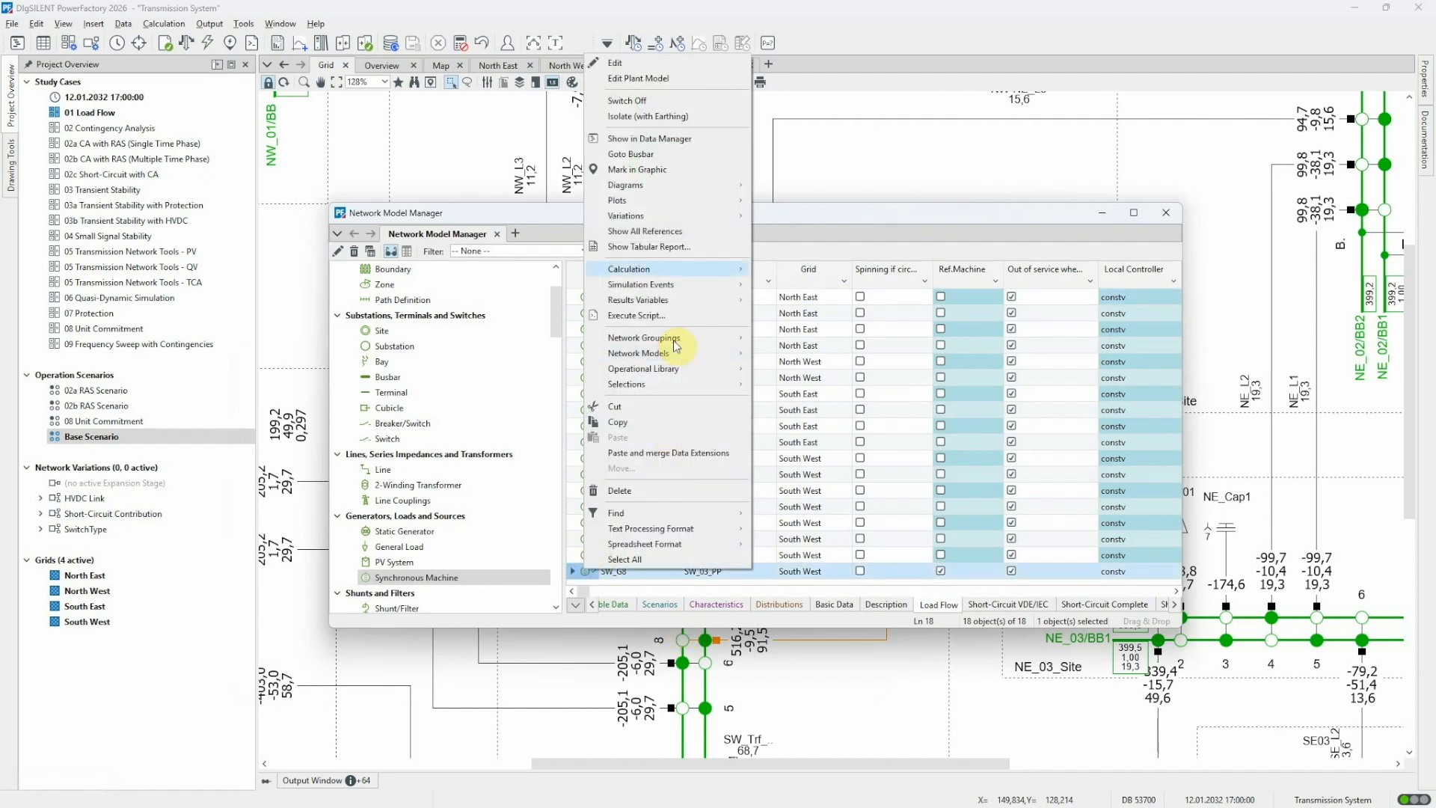
pyautogui.click(632, 170)
pyautogui.click(972, 302)
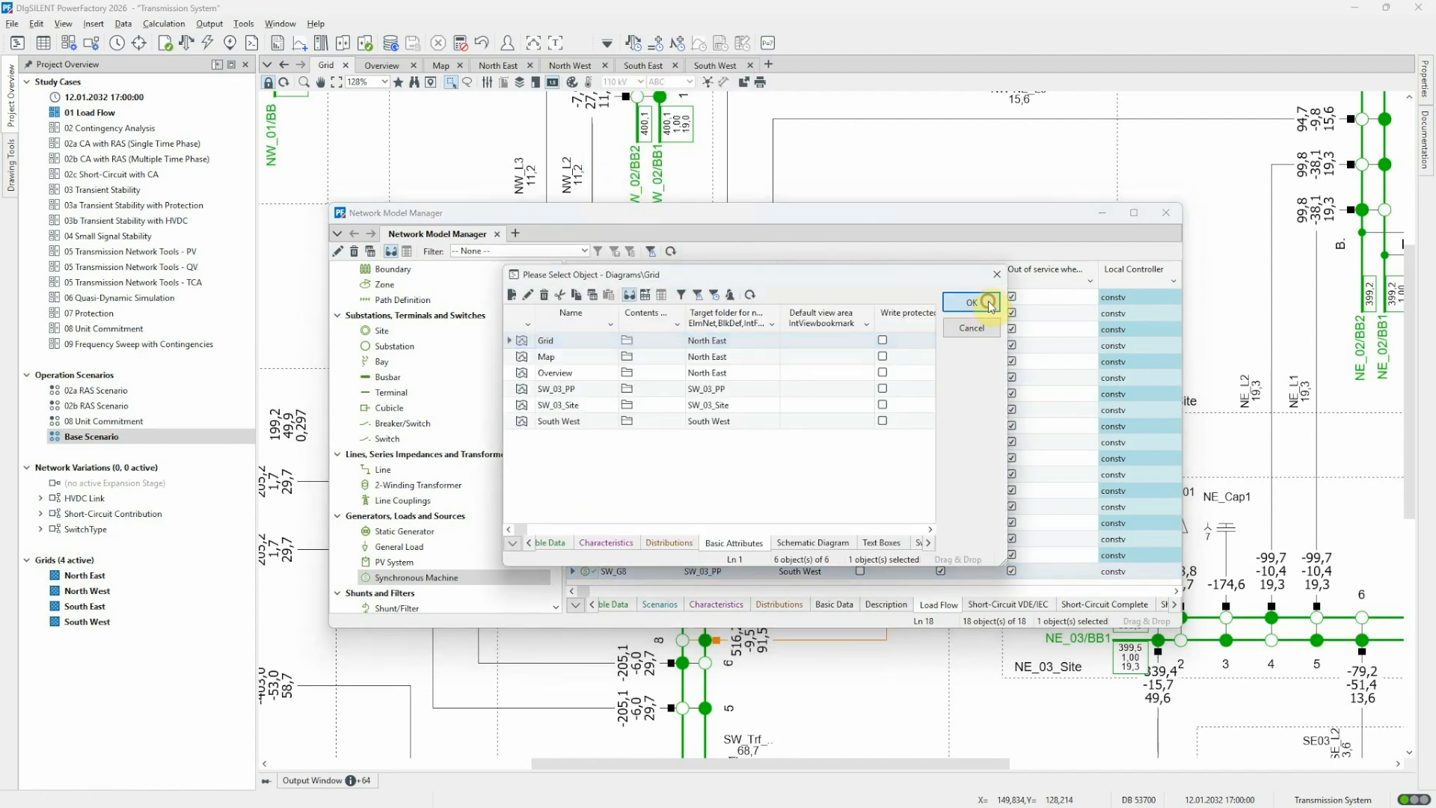
pyautogui.click(1103, 213)
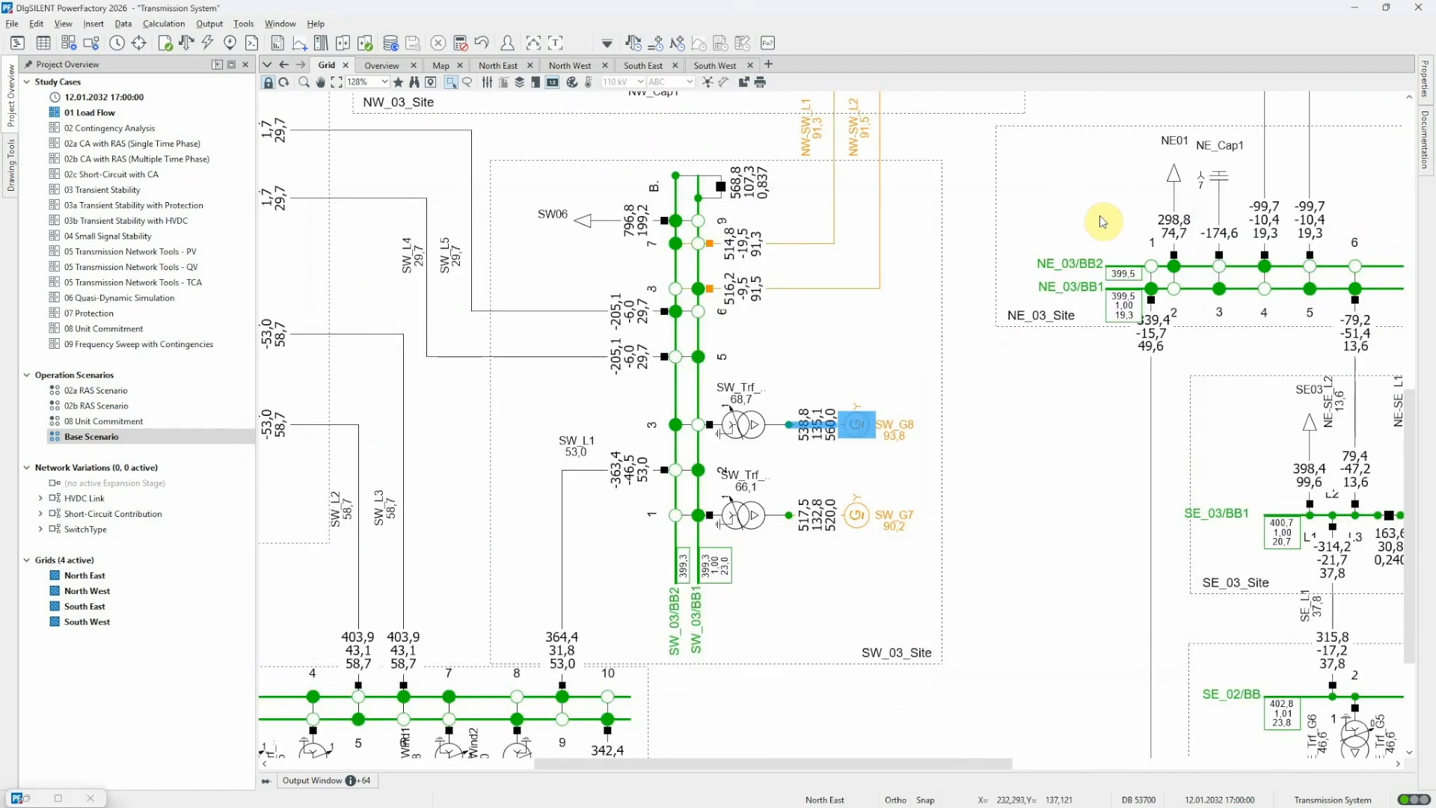
pyautogui.click(930, 425)
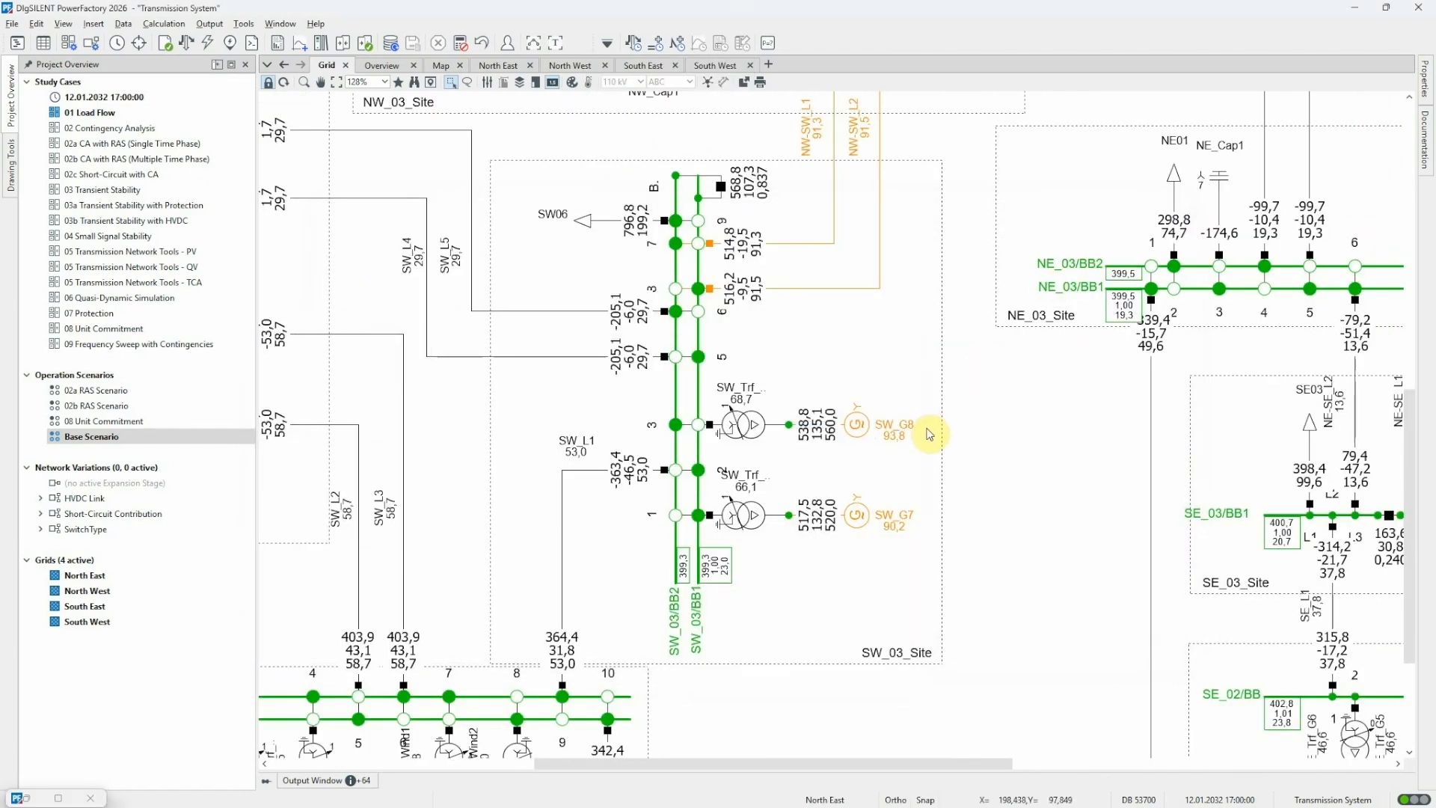
pyautogui.moveTo(823, 438)
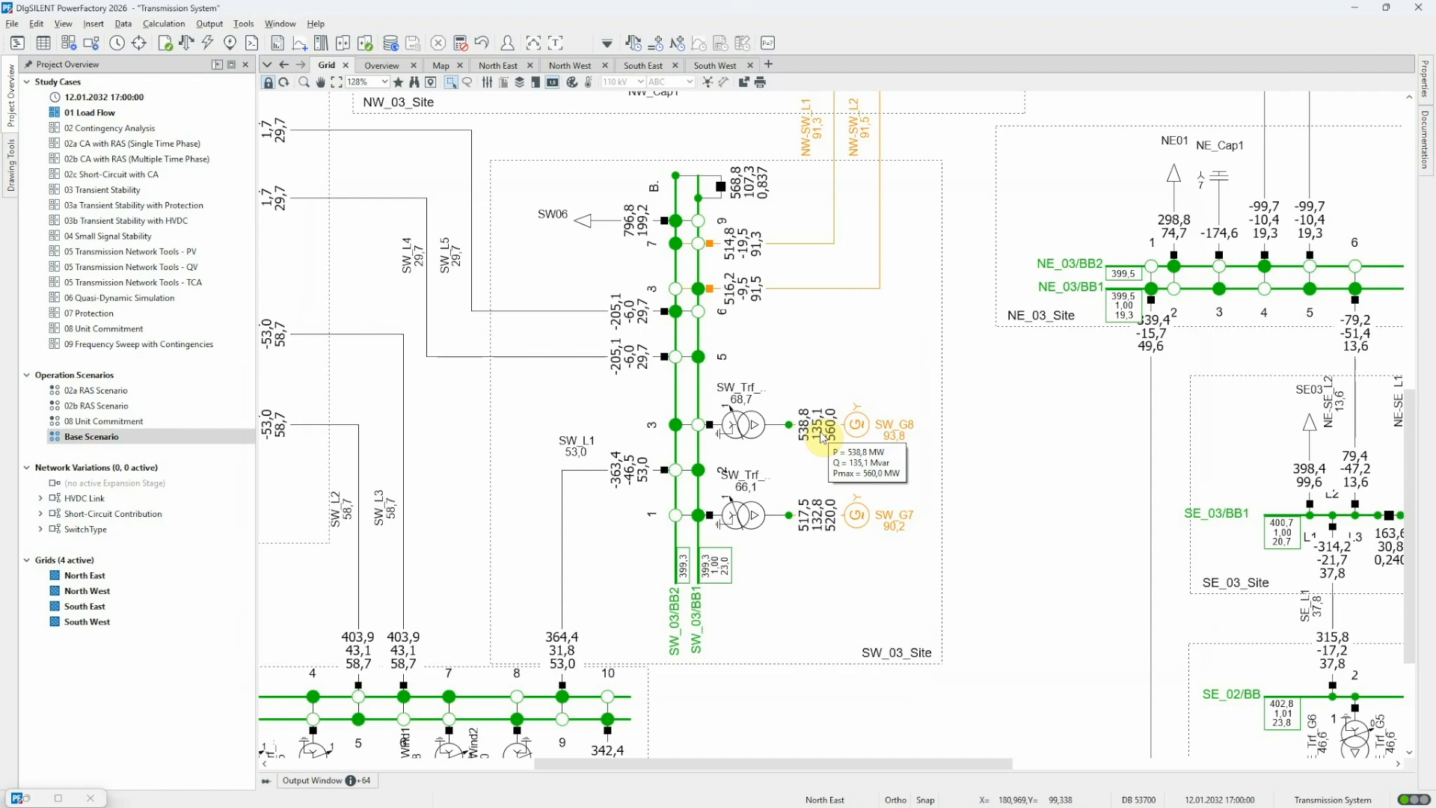
# Switch off the first generator (SW_G1) at SW_01_Site, rerun the load flow, and check the resulting output of SW_G8
pyautogui.click(336, 84)
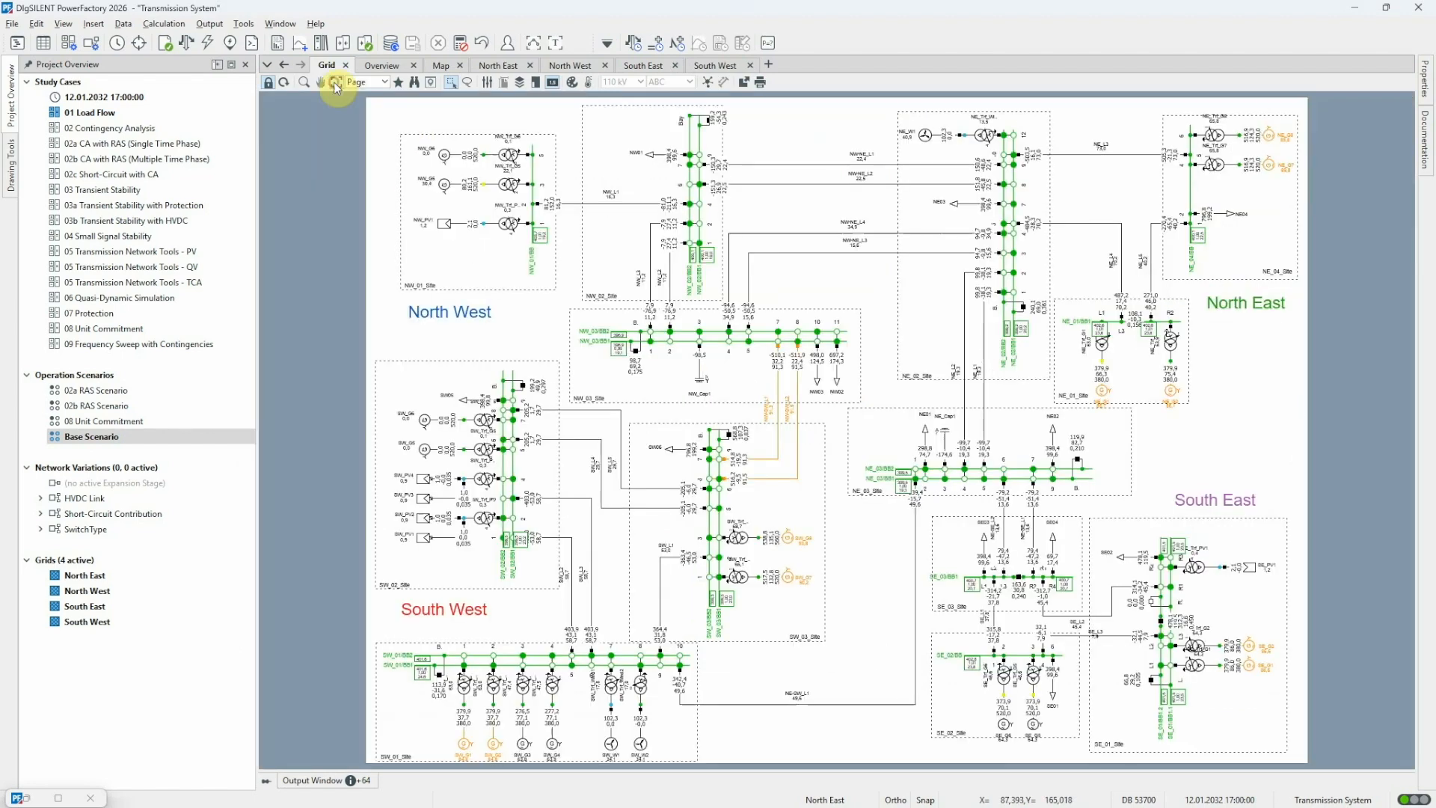
pyautogui.rightClick(462, 748)
pyautogui.click(515, 427)
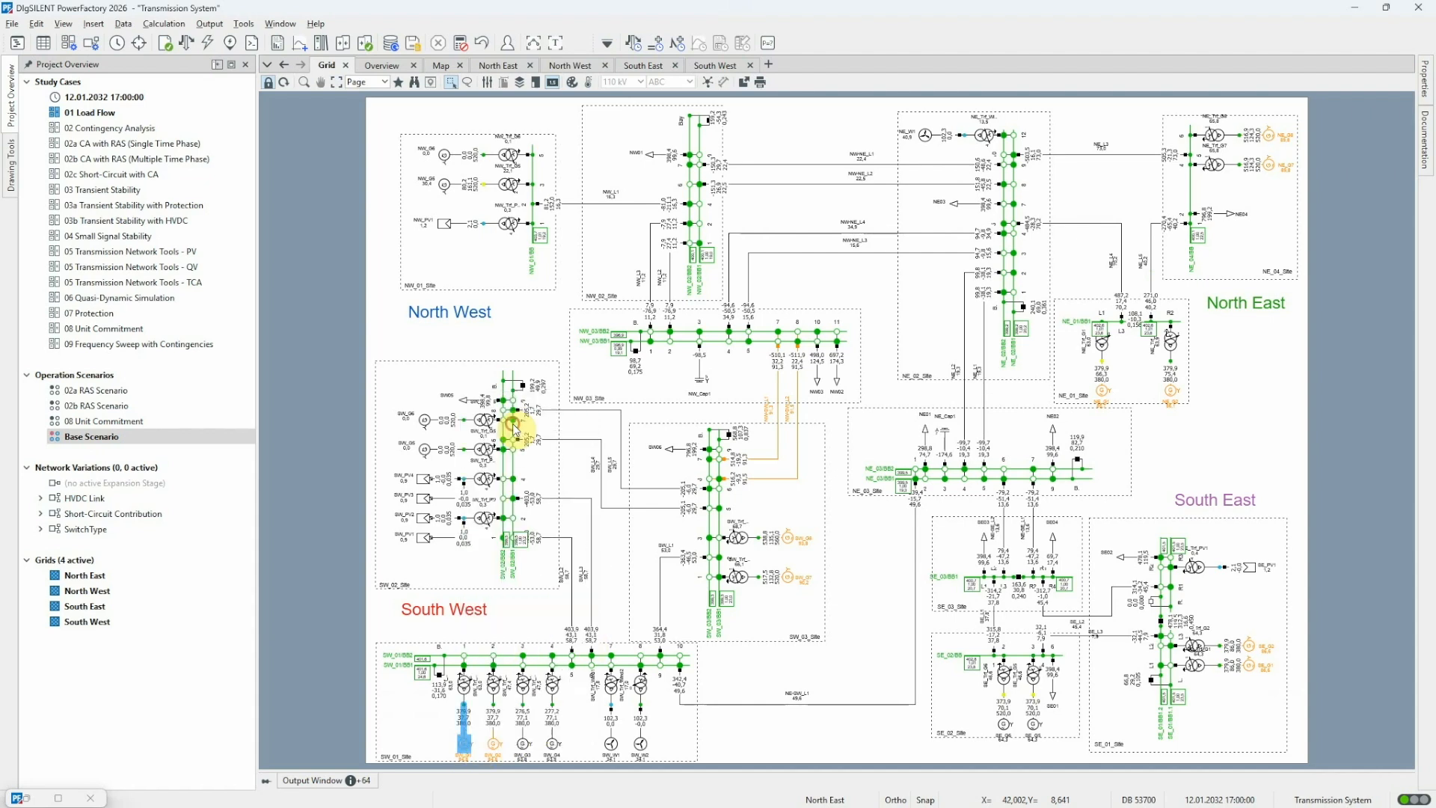
pyautogui.click(187, 44)
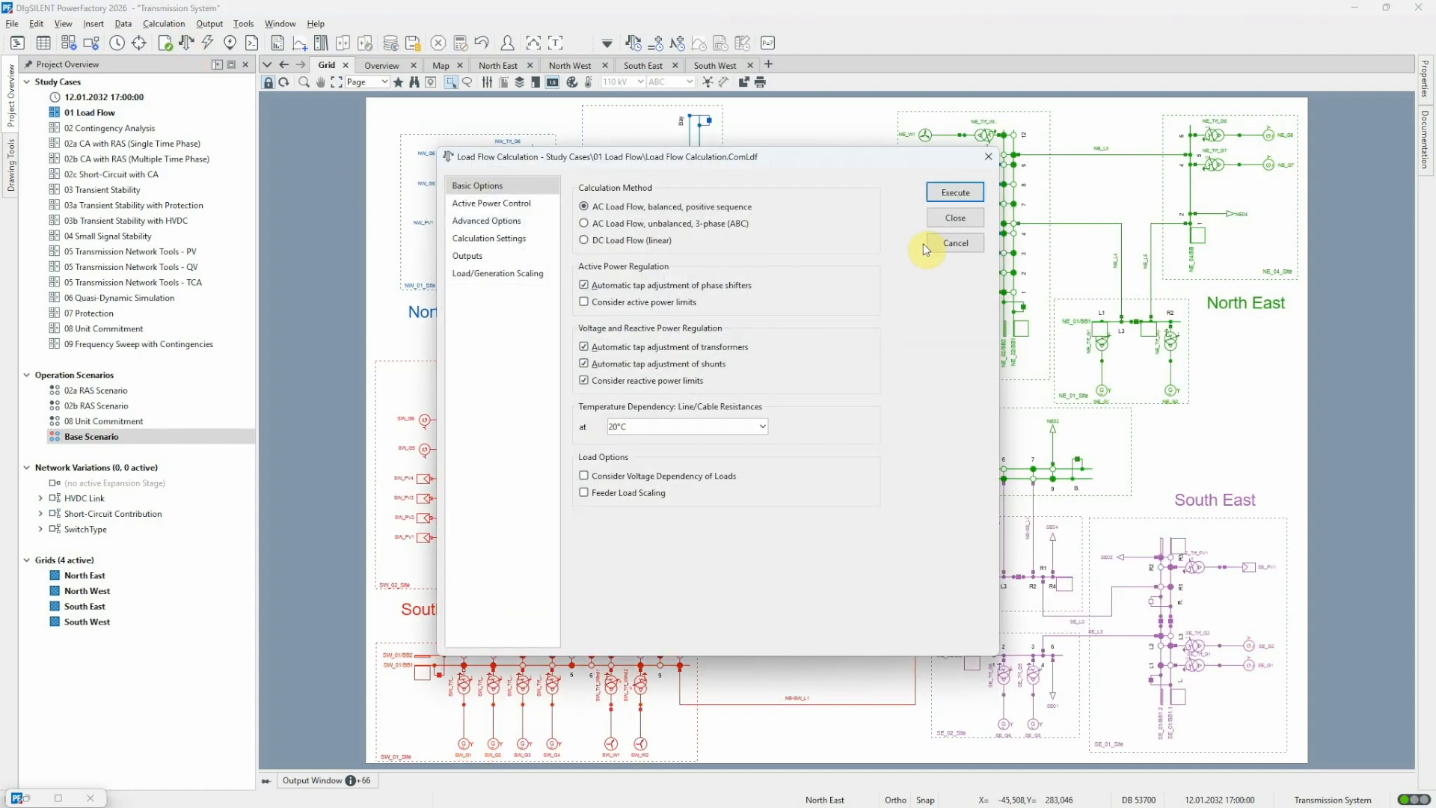
pyautogui.click(955, 192)
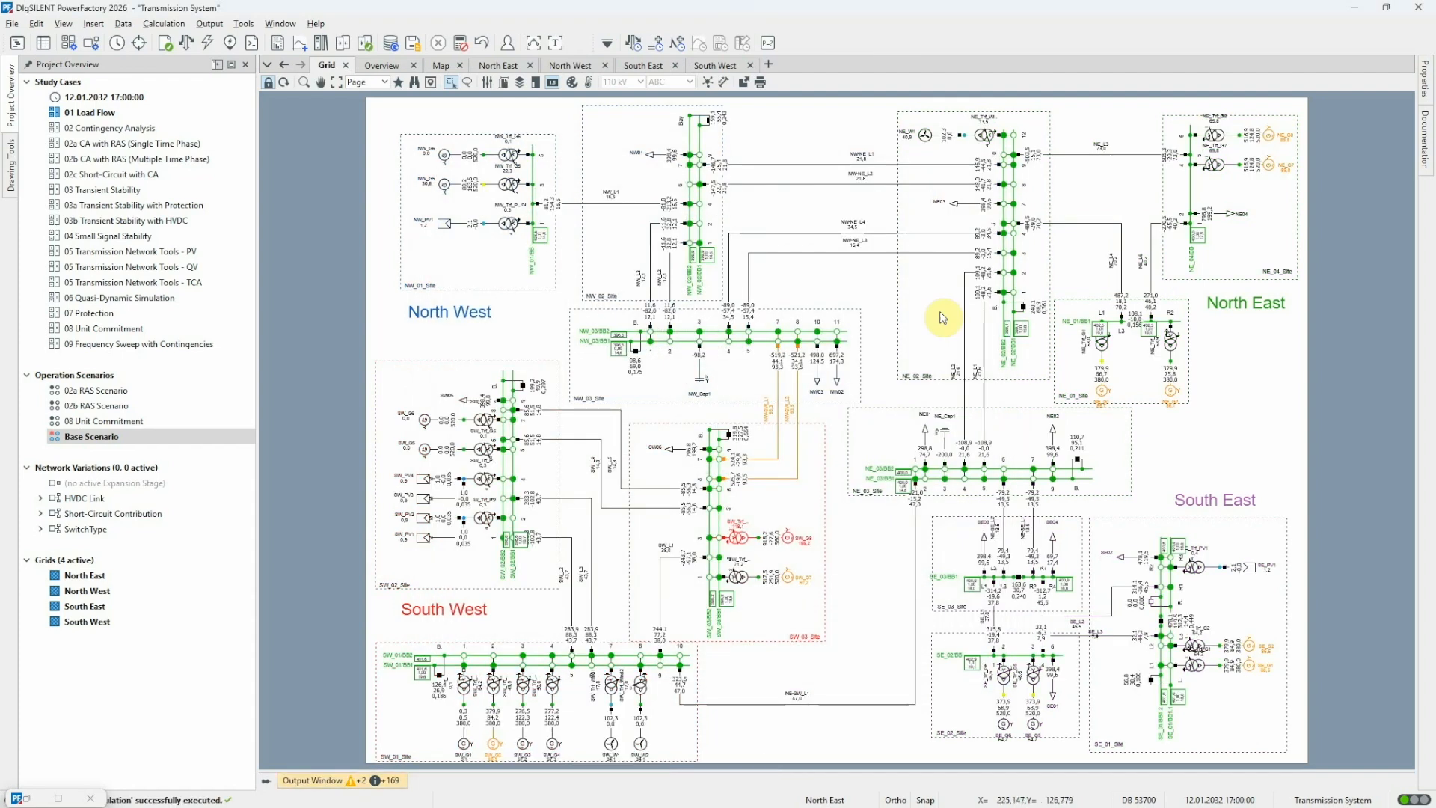
pyautogui.moveTo(774, 540)
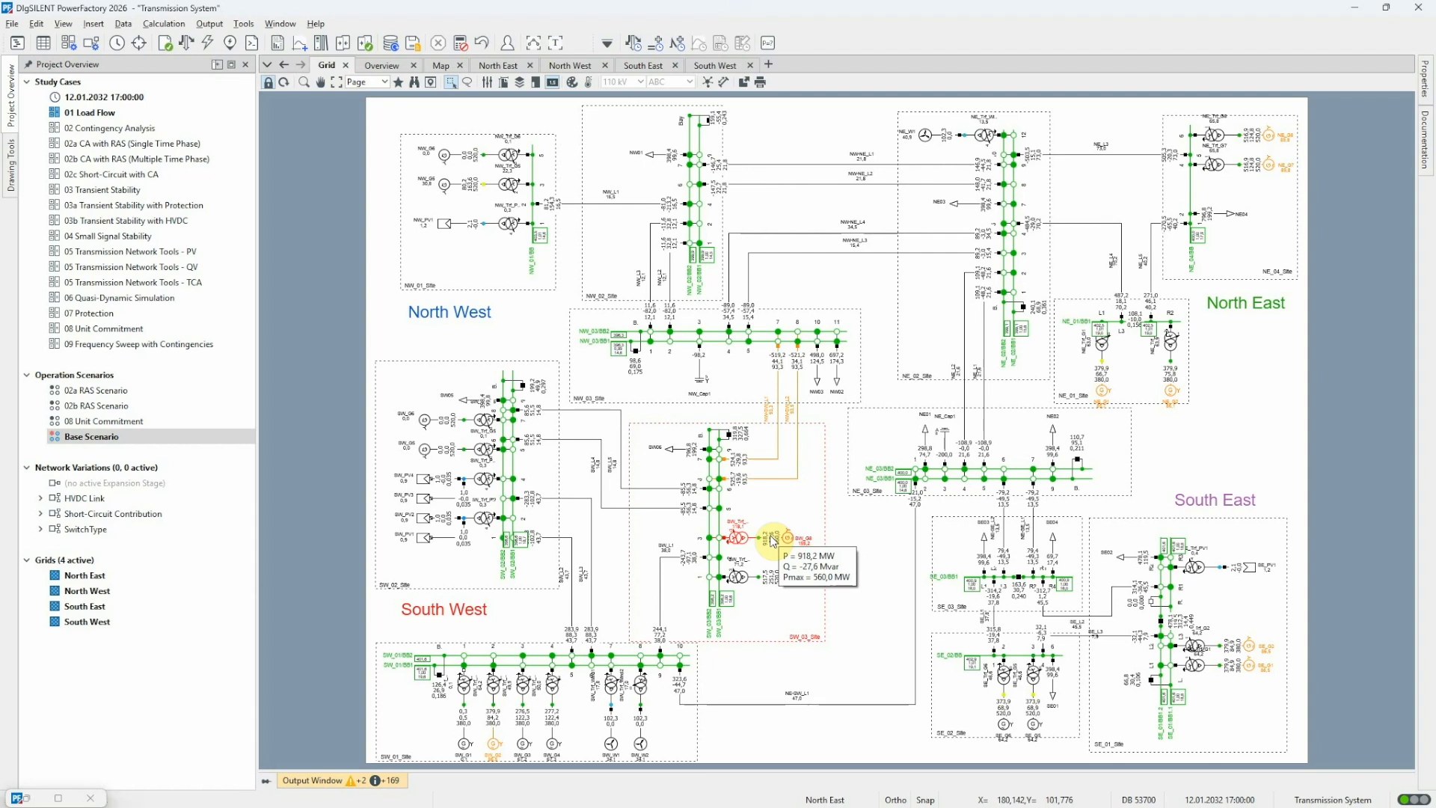
# Switch the first generator at SW_01_Site back on and rerun the load flow
pyautogui.rightClick(466, 743)
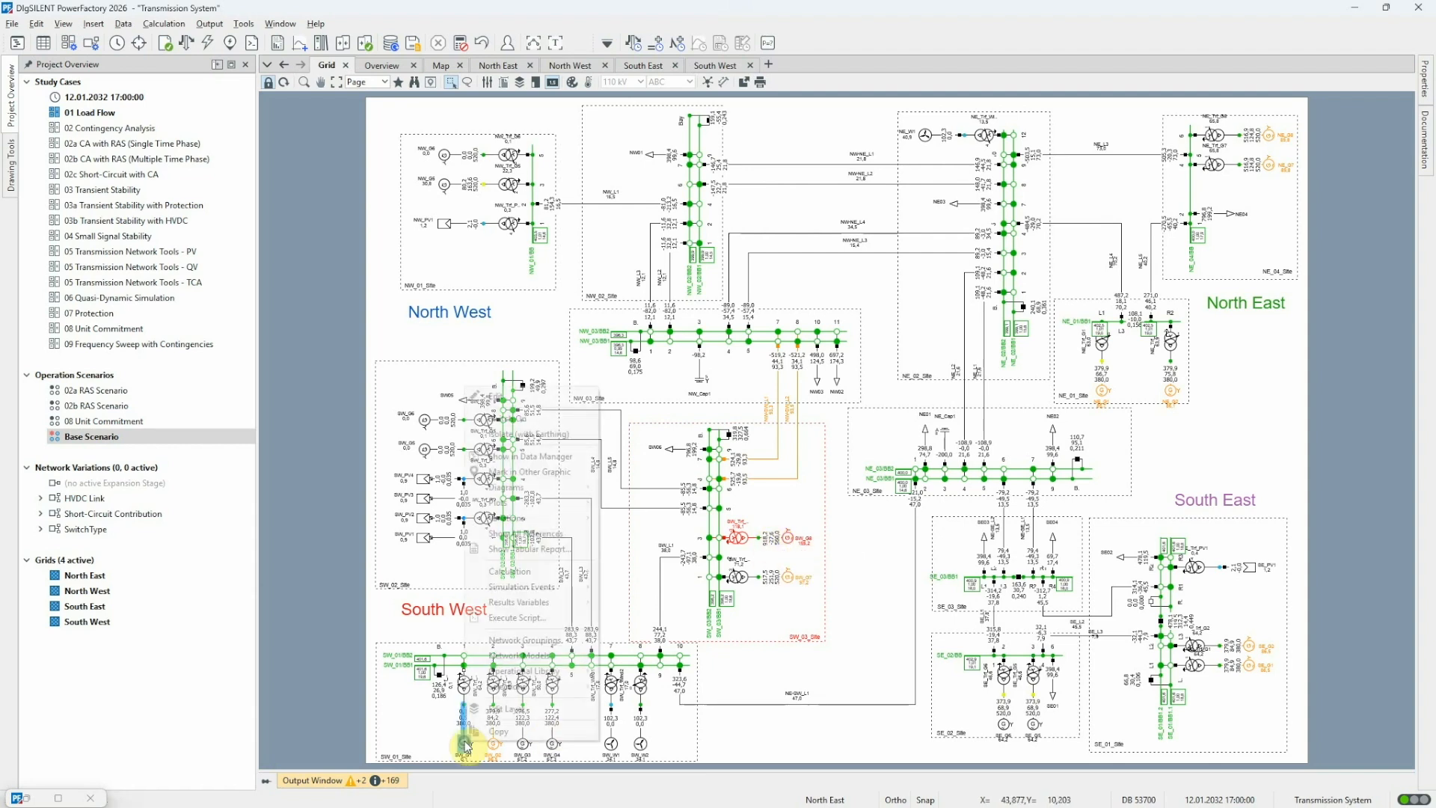
pyautogui.click(556, 418)
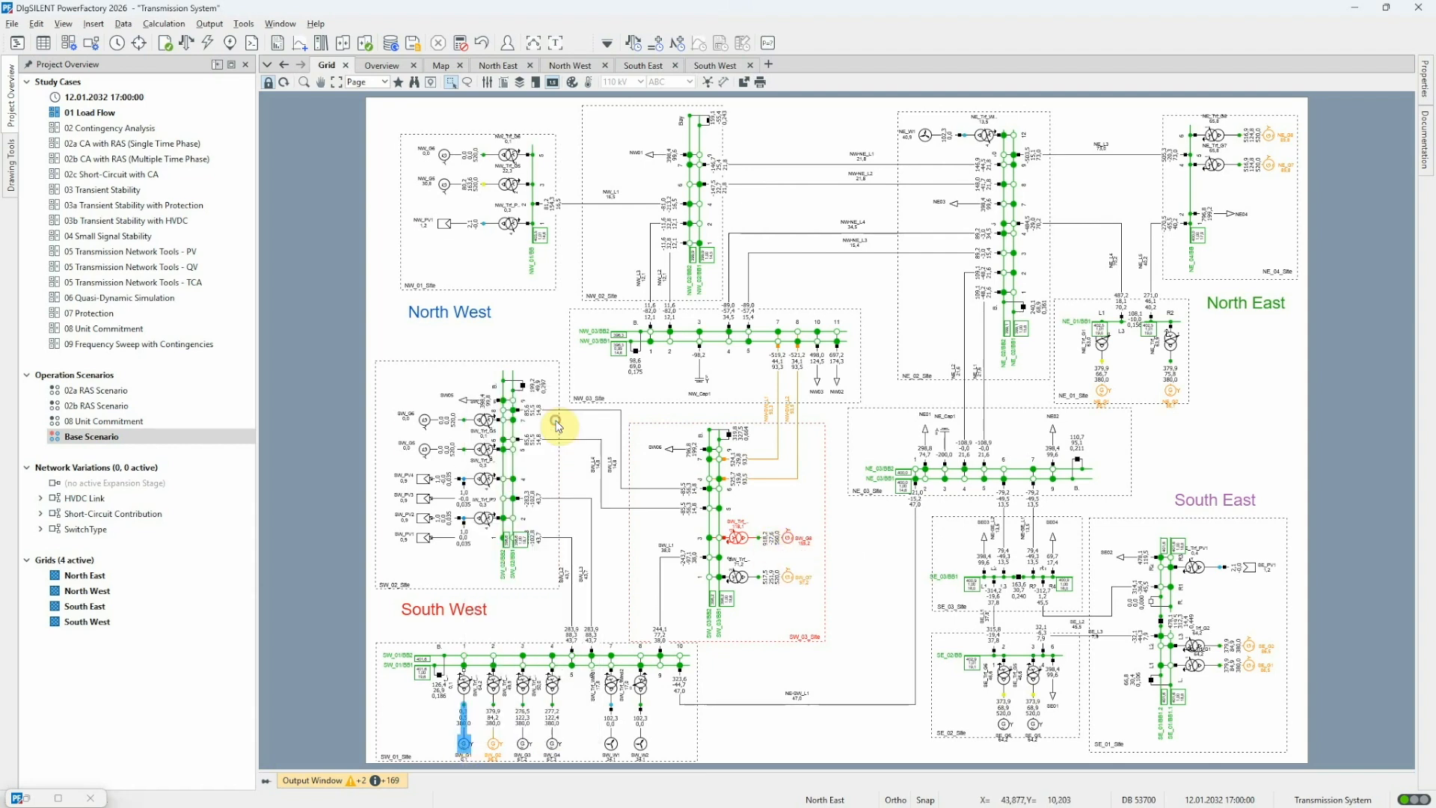
pyautogui.click(186, 42)
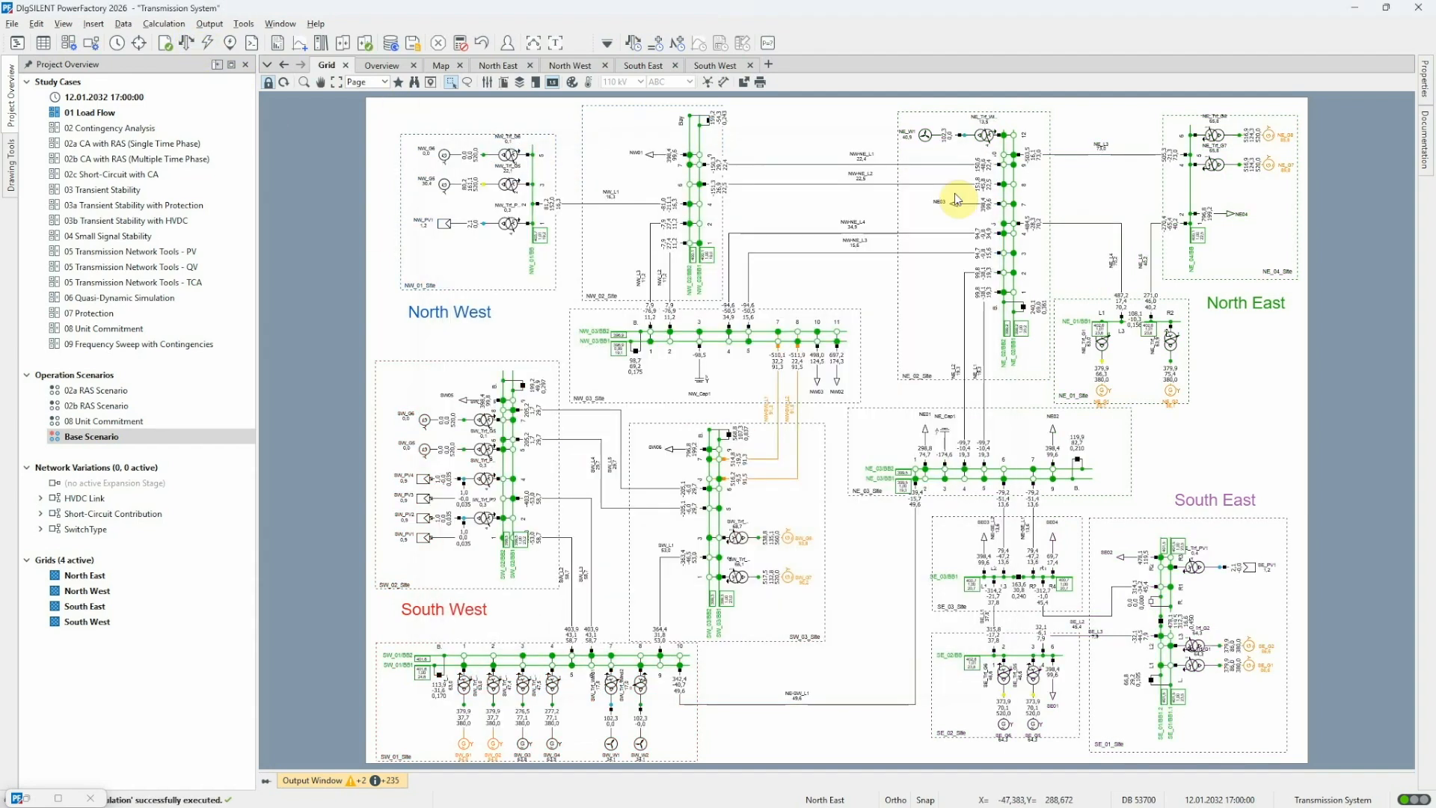
pyautogui.press('F10')
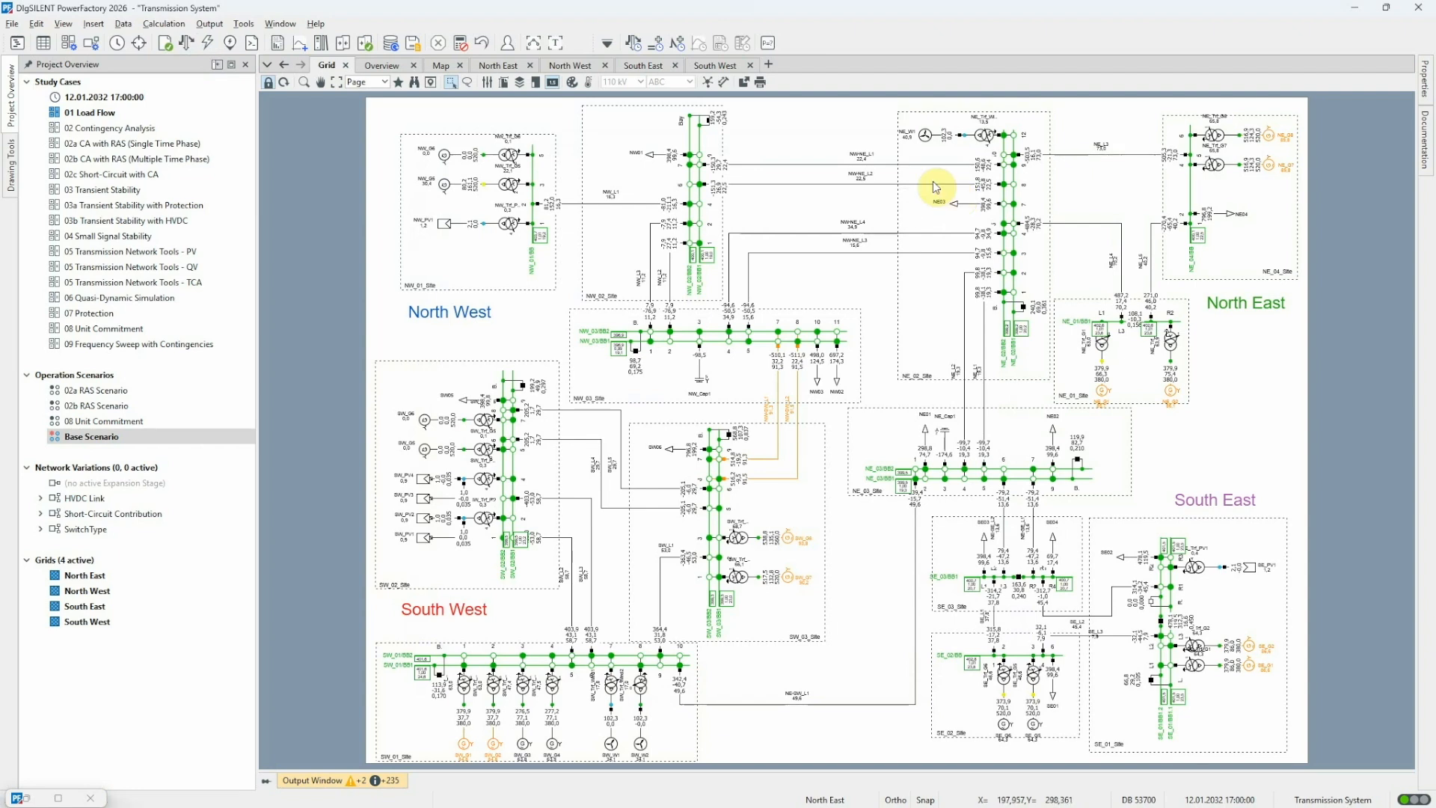
# Check the interconnector flows in the Overview diagram, then list the busbars' flexible data in the Network Model Manager
pyautogui.click(389, 66)
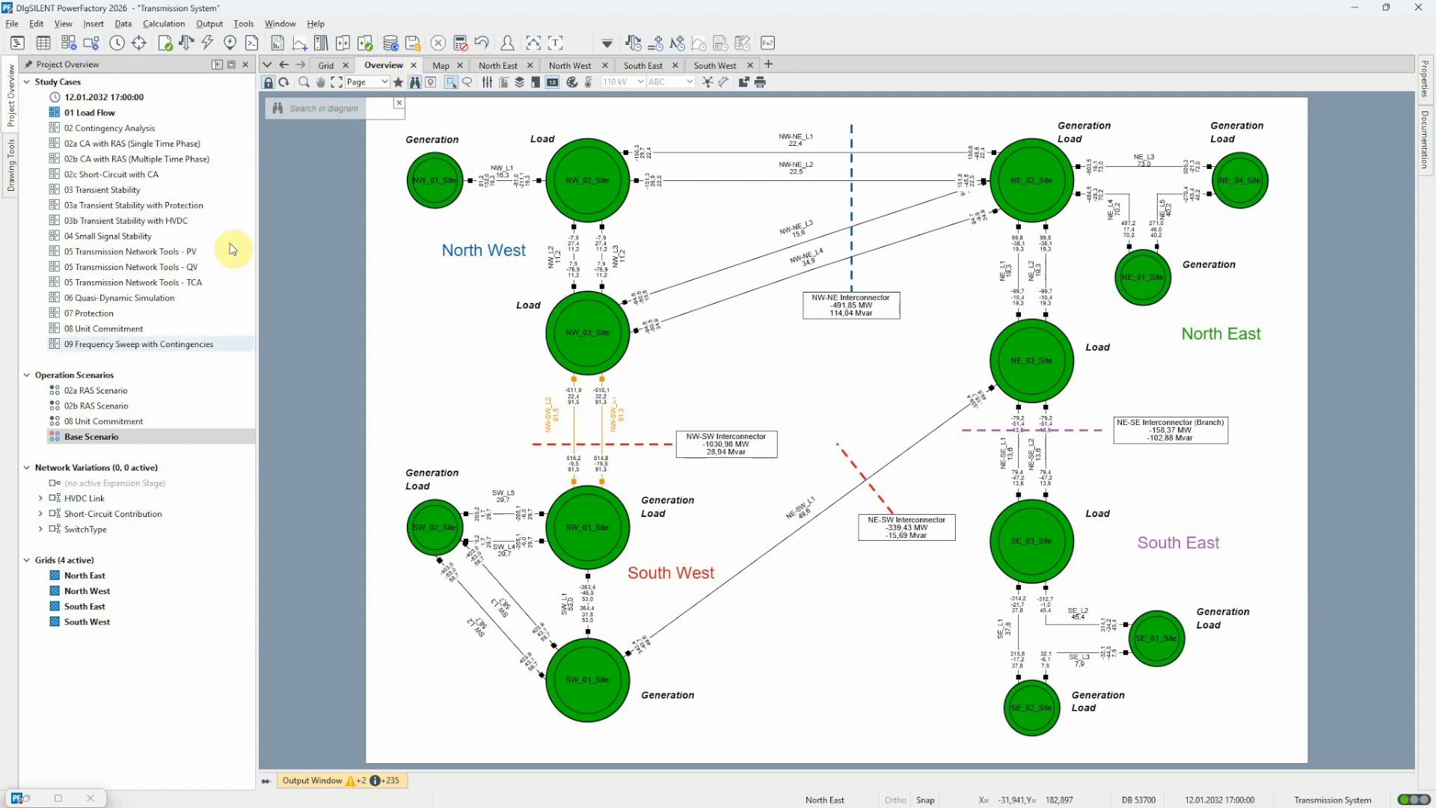
pyautogui.click(54, 801)
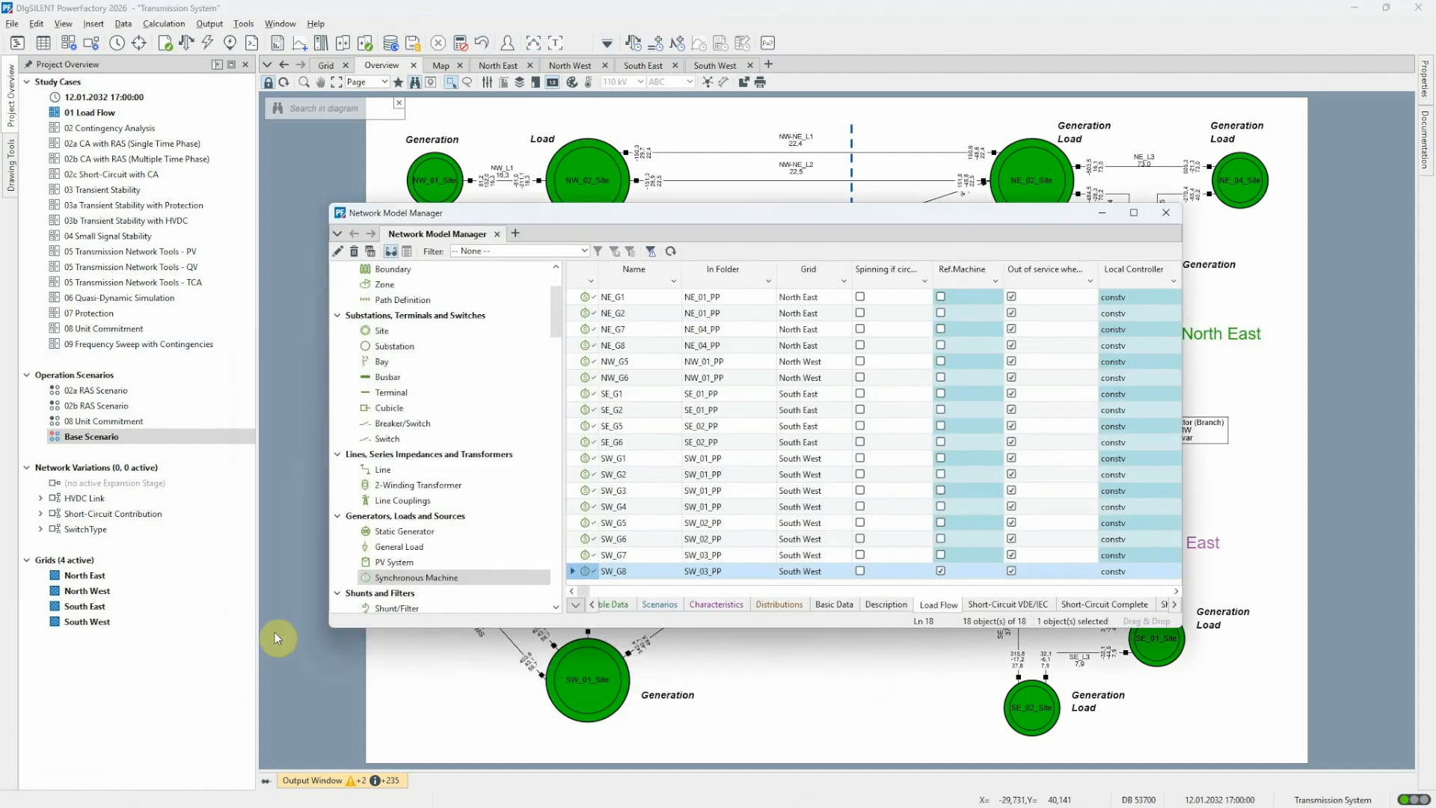
pyautogui.click(401, 380)
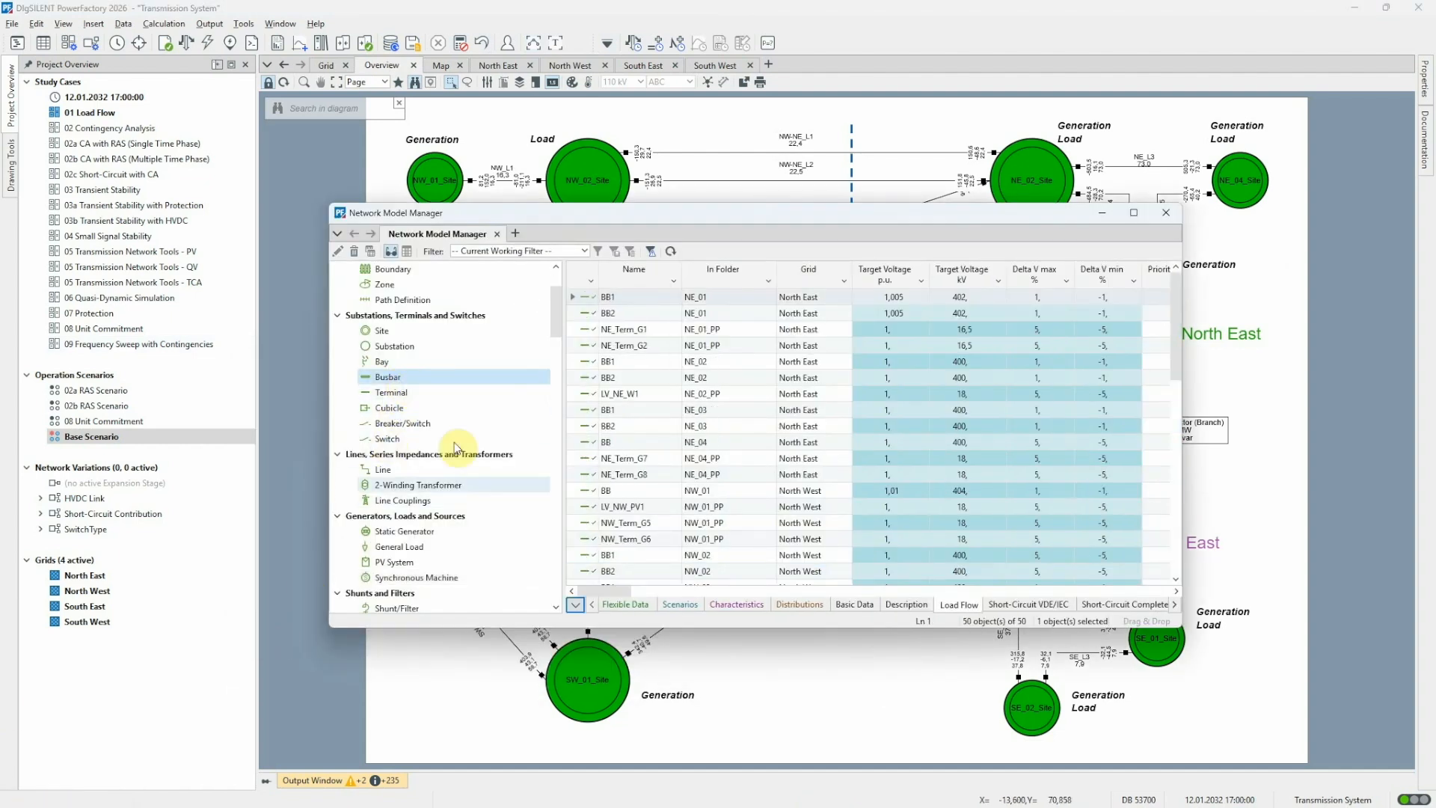
pyautogui.click(634, 606)
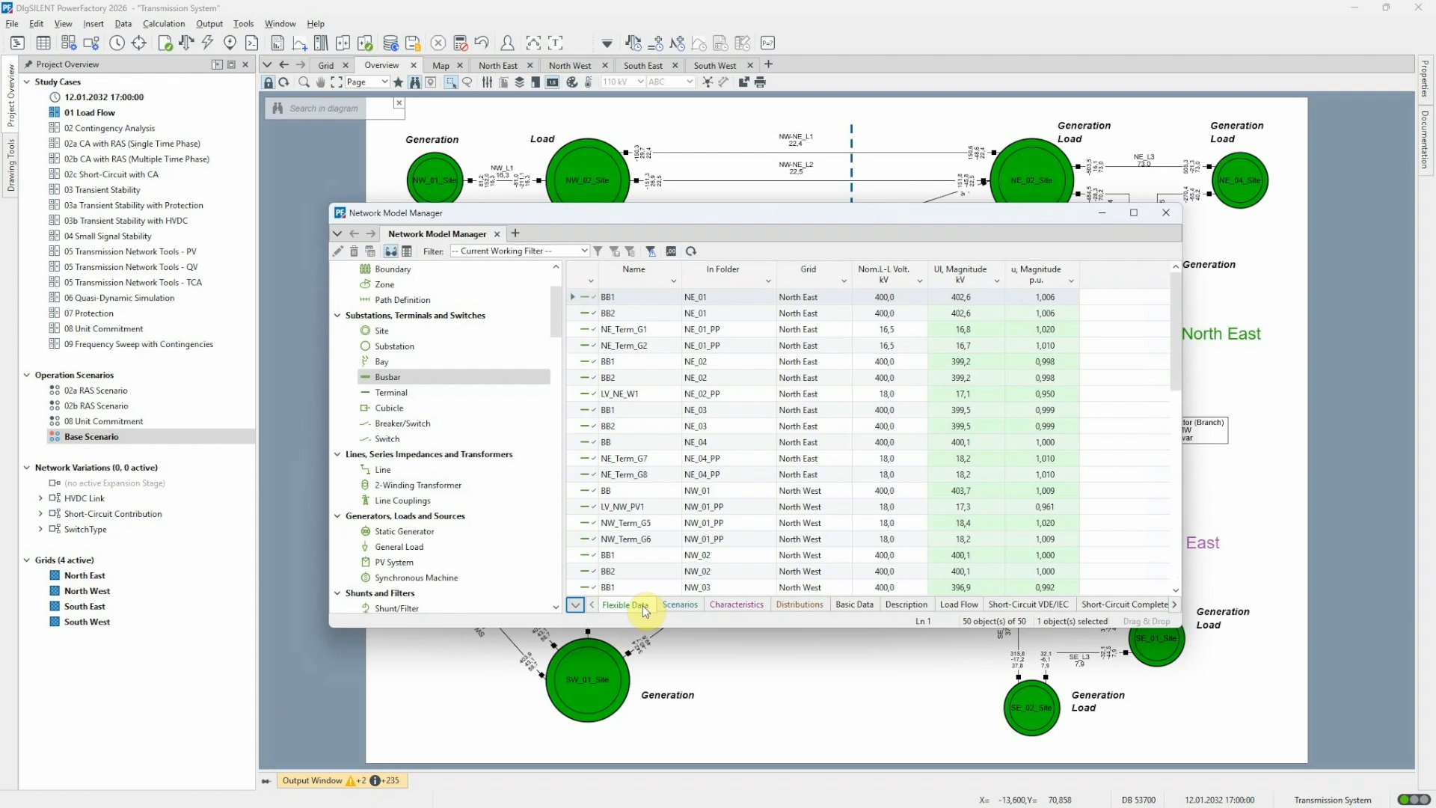
# Set the load flow and simulation output voltages to 3 decimal places in the project's formats and units
pyautogui.click(672, 252)
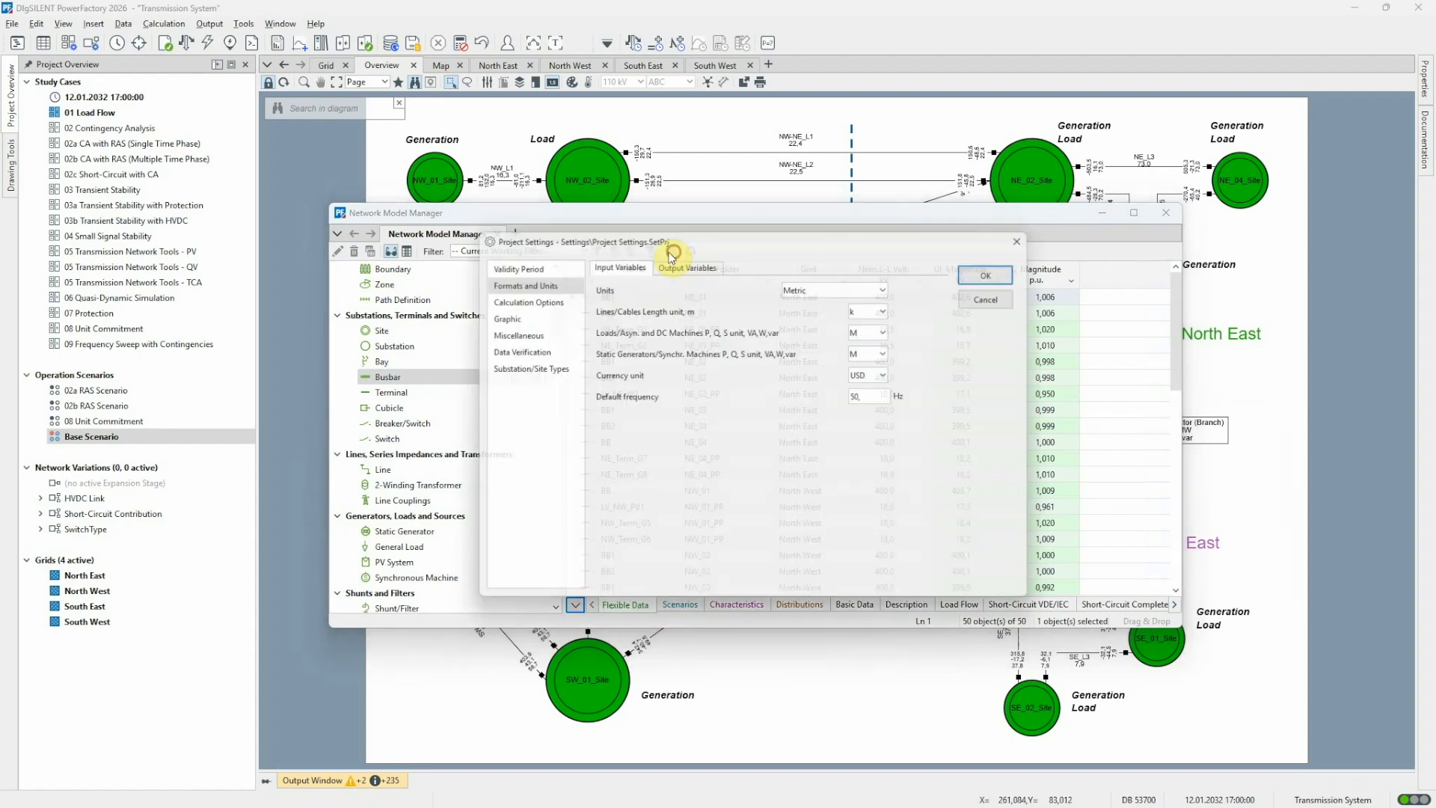
pyautogui.moveTo(704, 246); pyautogui.dragTo(1001, 482)
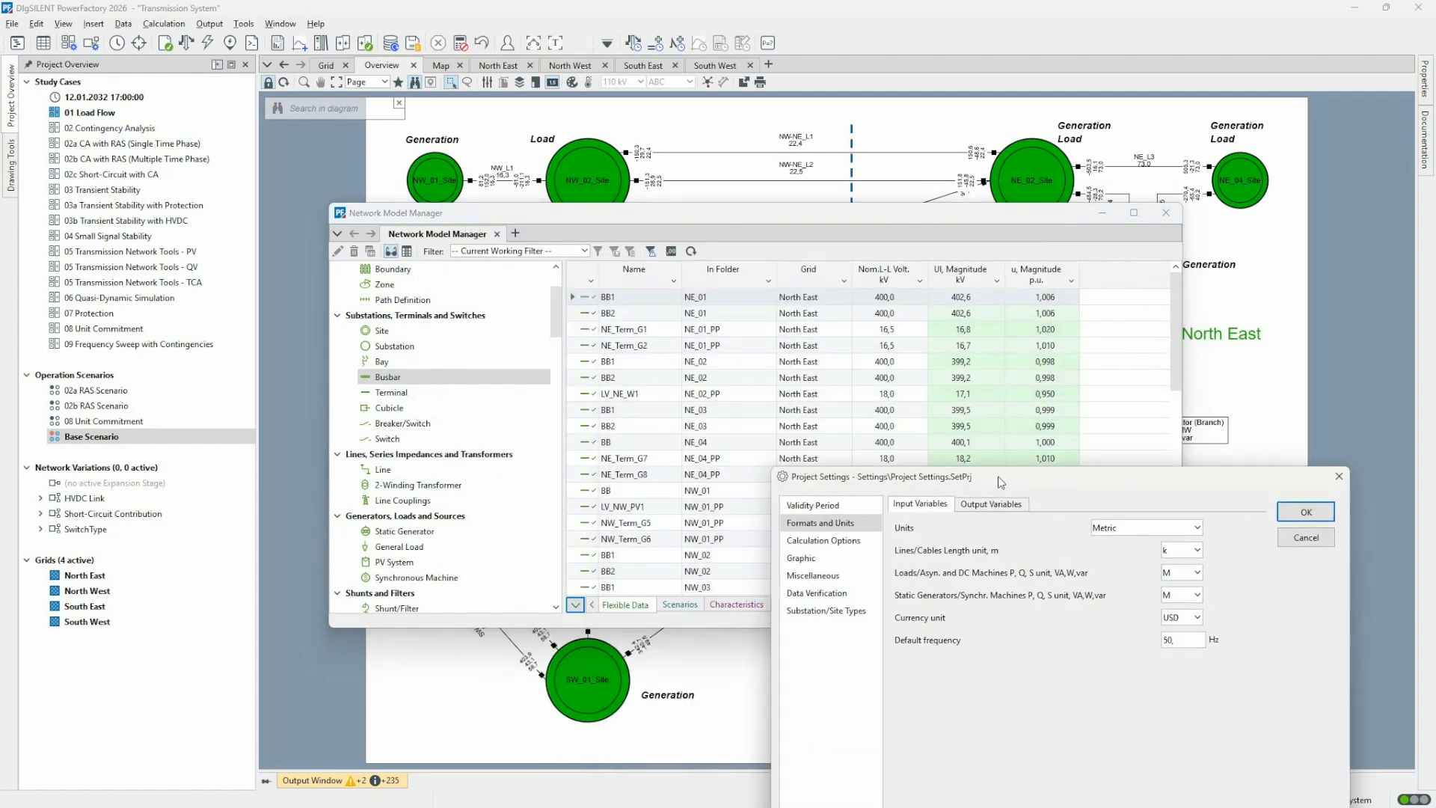
pyautogui.click(991, 505)
pyautogui.click(1170, 552)
pyautogui.click(1170, 540)
pyautogui.click(1171, 541)
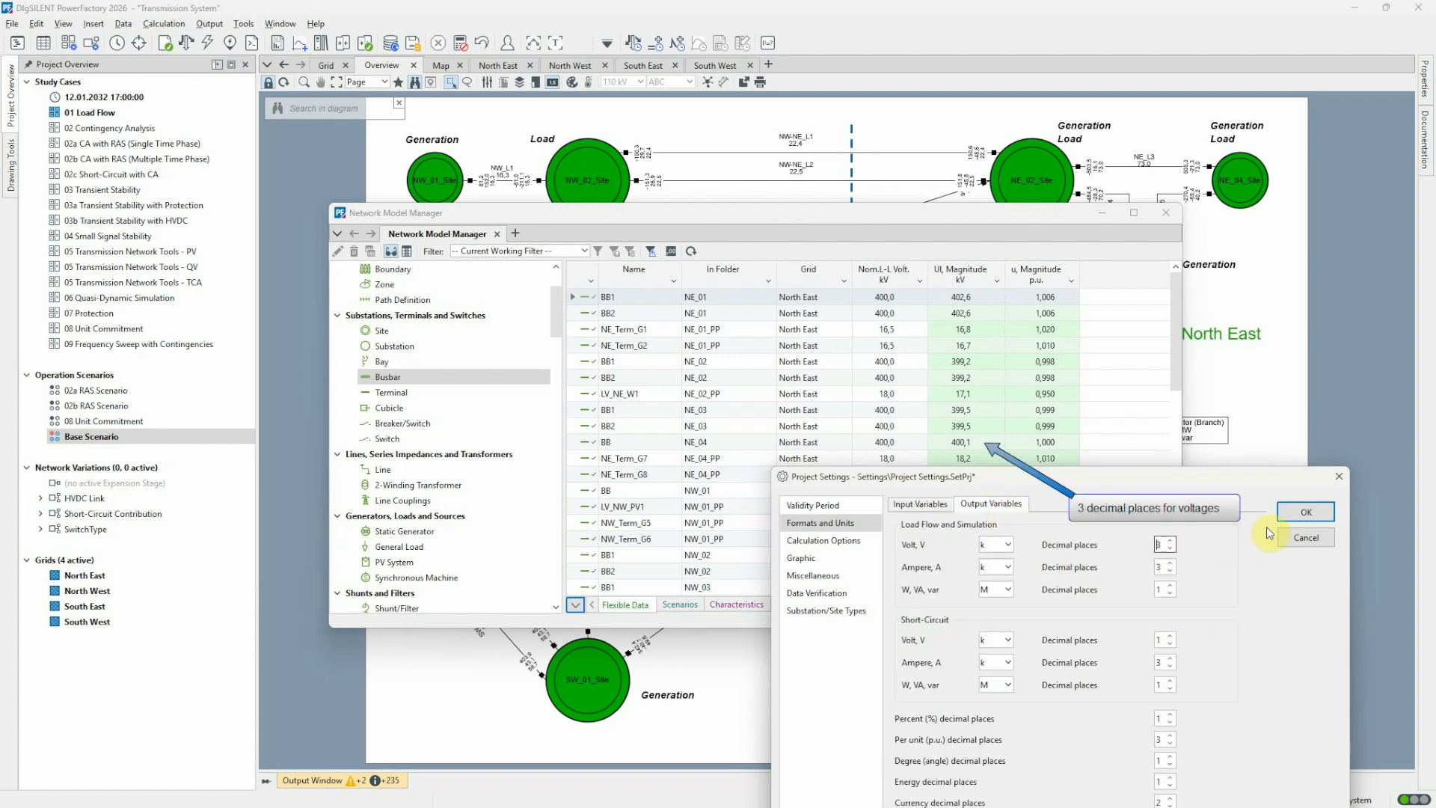
pyautogui.click(1302, 513)
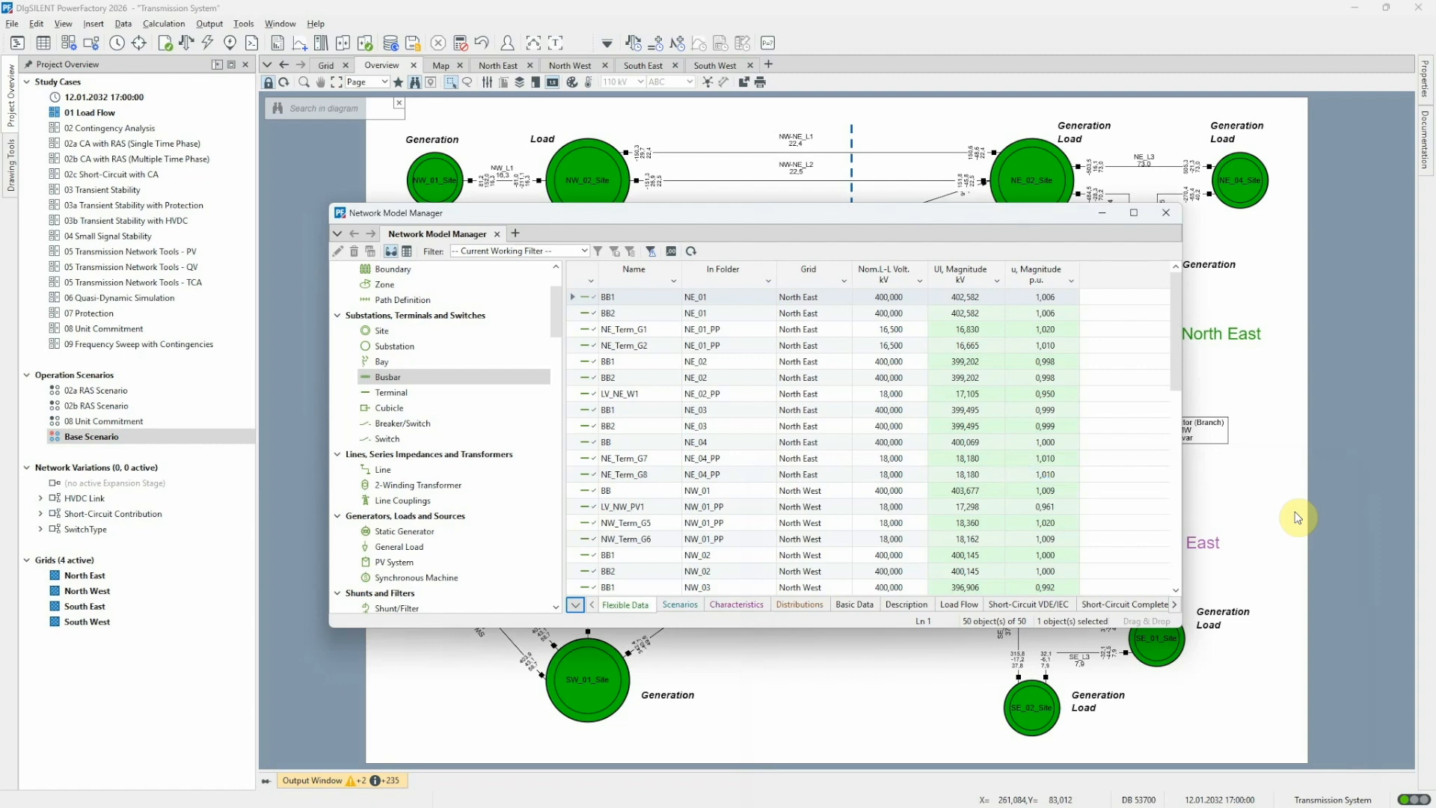
# Filter the busbar list to the North East grid and select busbars BB1 and BB2 of NE_03
pyautogui.click(844, 282)
pyautogui.click(816, 360)
pyautogui.click(816, 372)
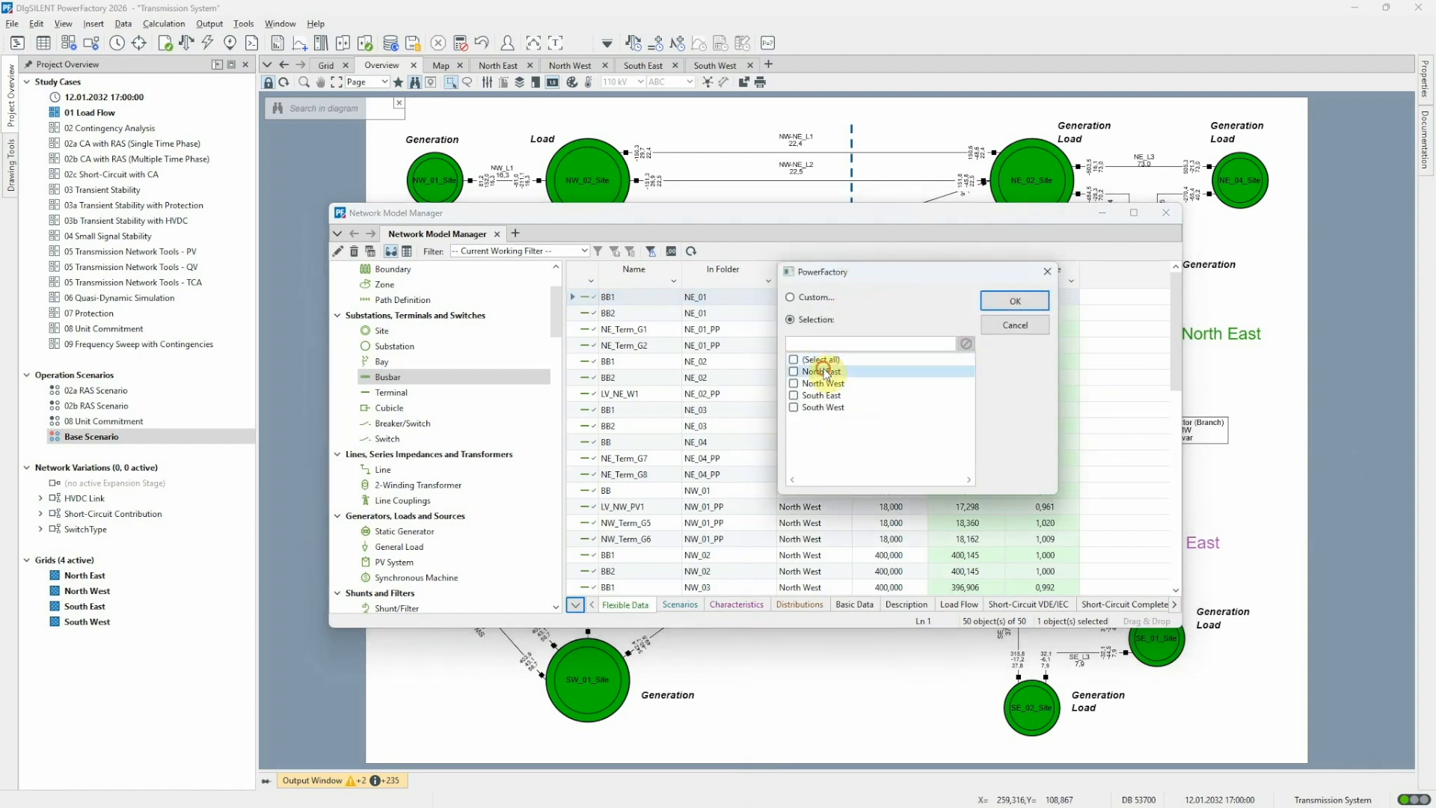
pyautogui.click(1008, 302)
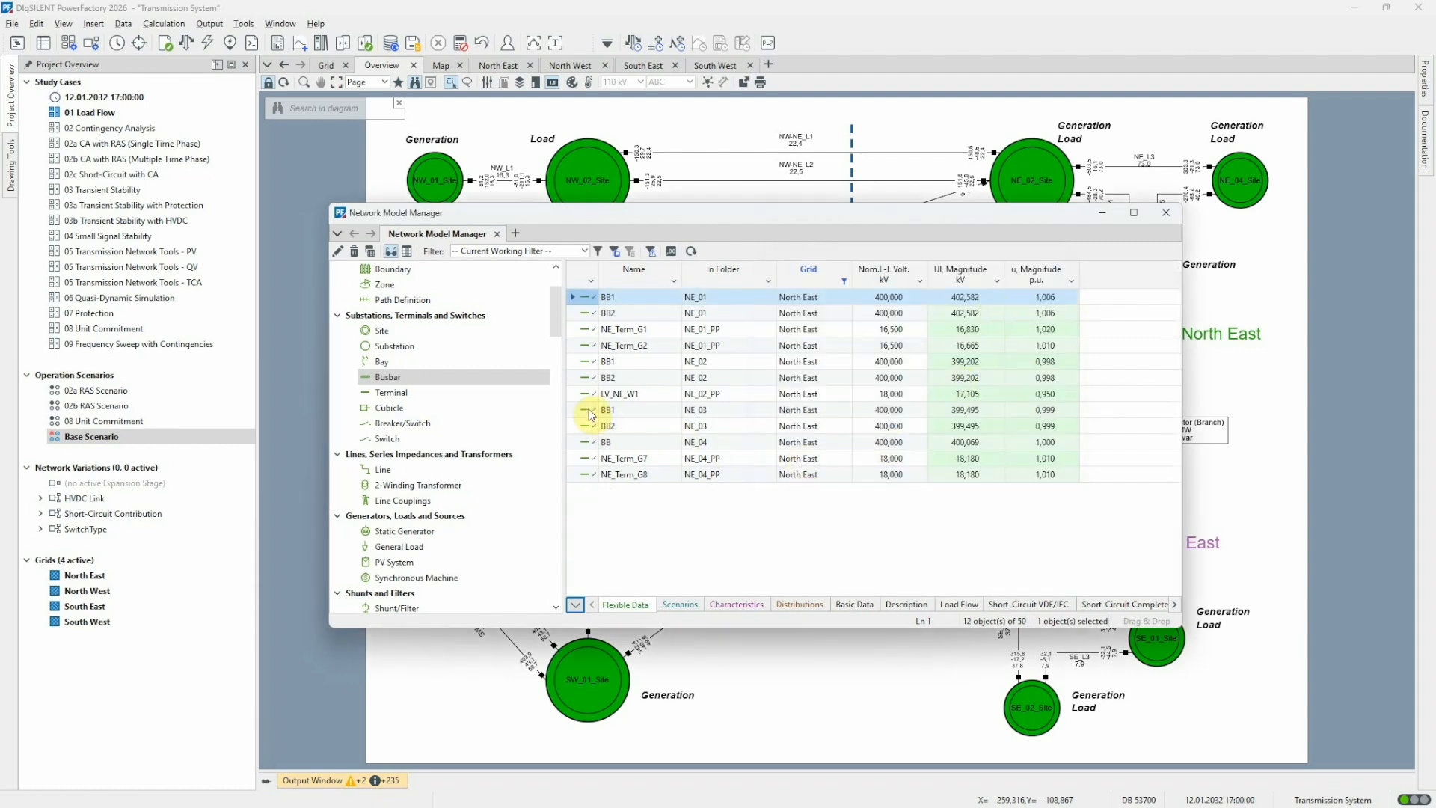
pyautogui.moveTo(590, 411); pyautogui.dragTo(588, 433)
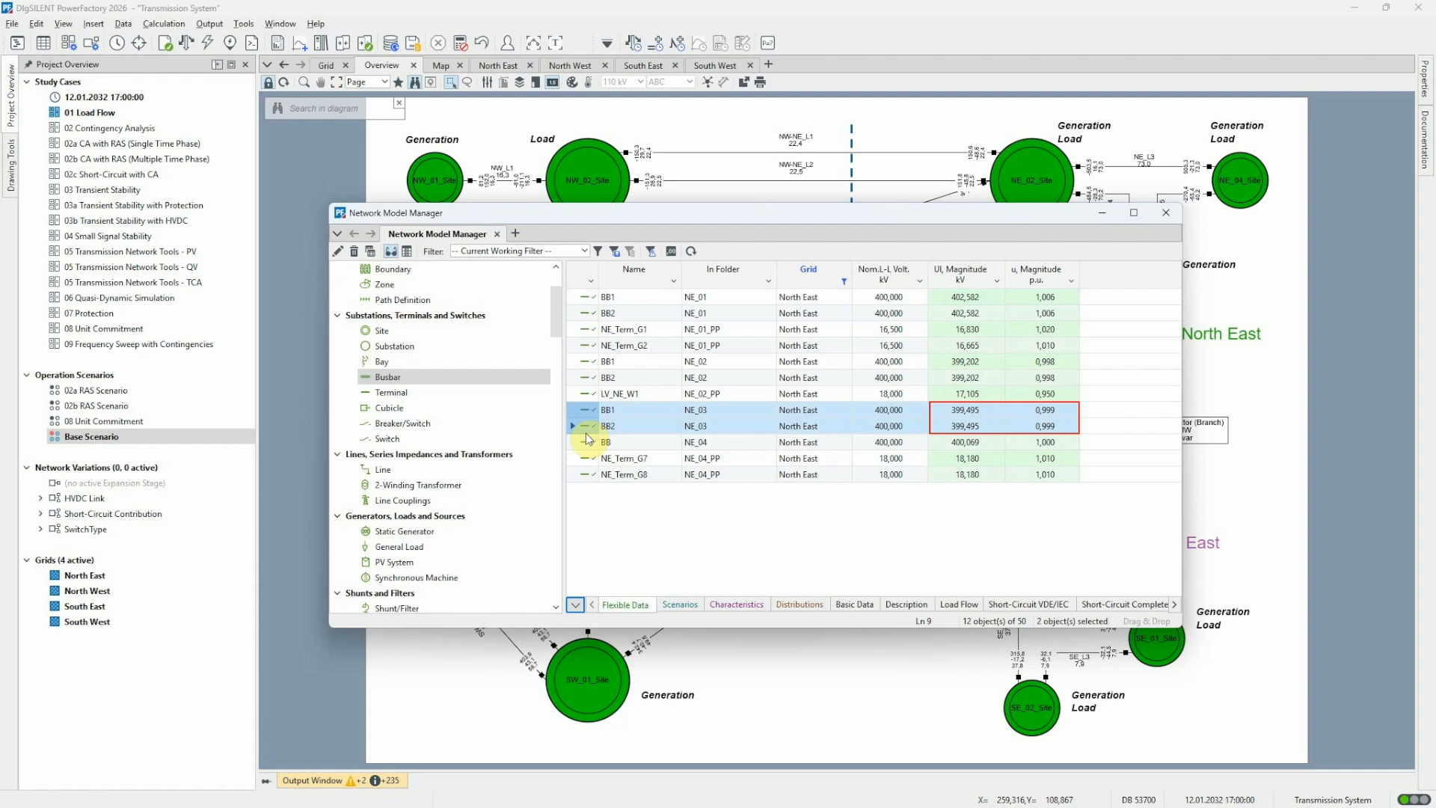
# Open the bus coupler between the two NE_03_Site busbars in the Grid diagram and rerun the load flow
pyautogui.moveTo(1106, 217); pyautogui.dragTo(1110, 223)
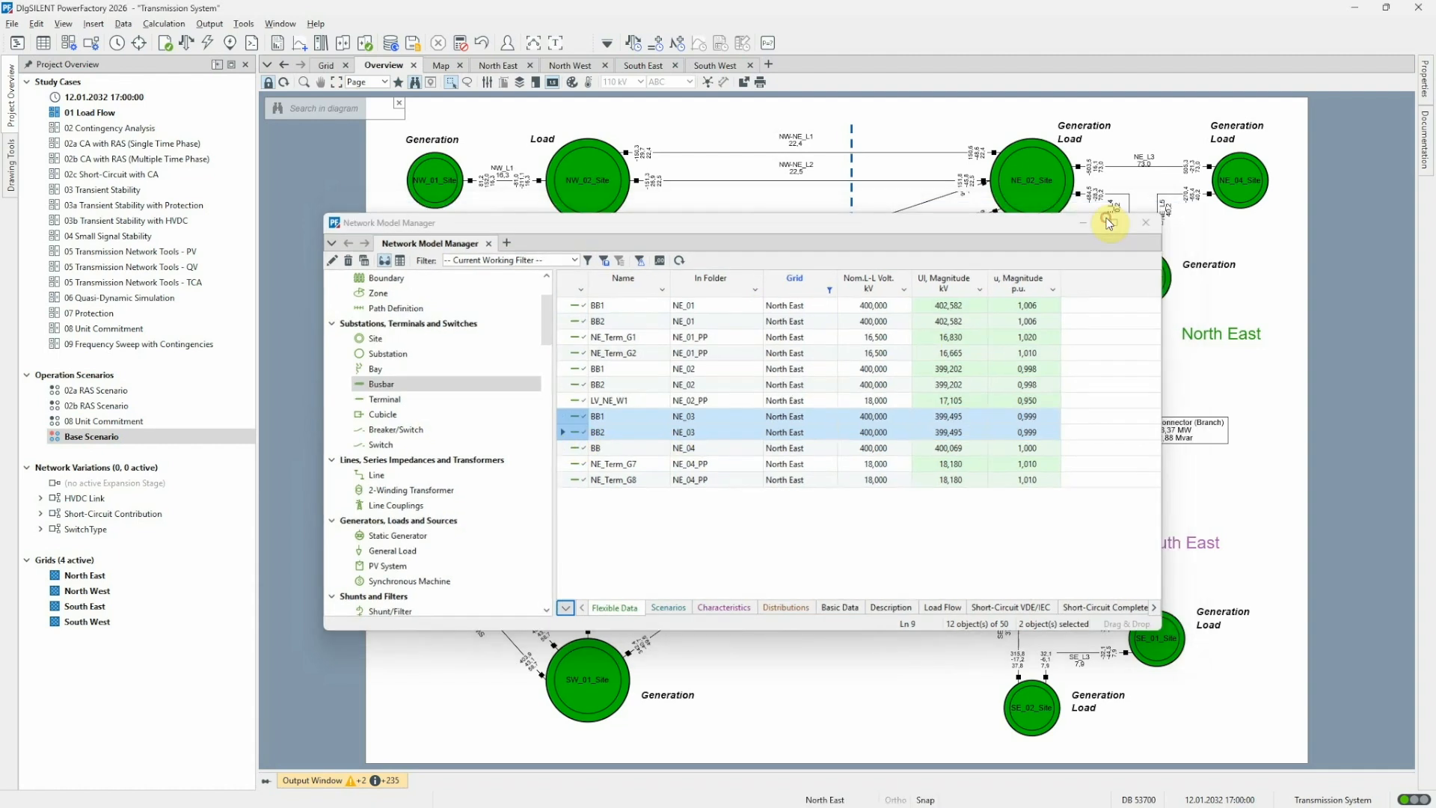
pyautogui.click(1109, 223)
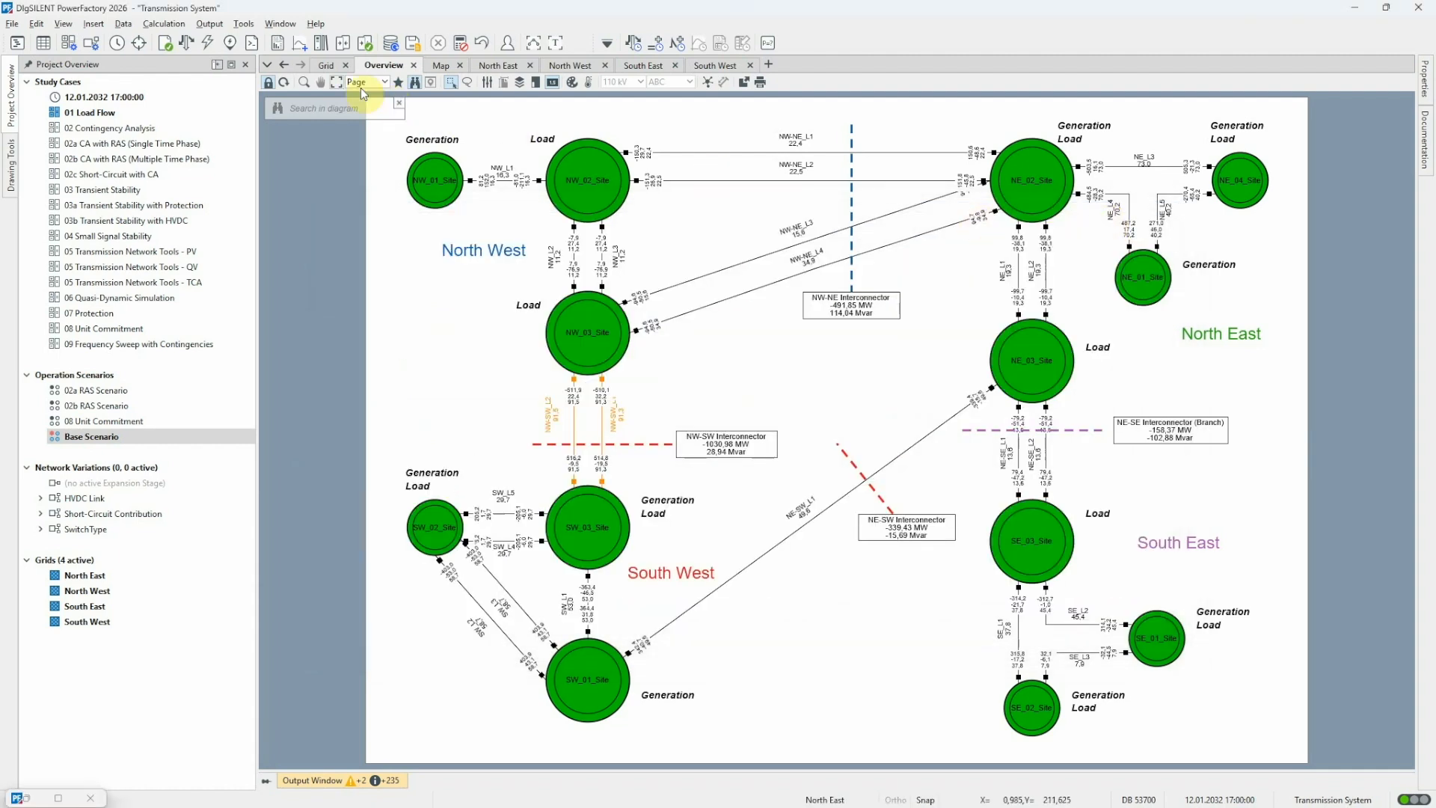
pyautogui.click(333, 65)
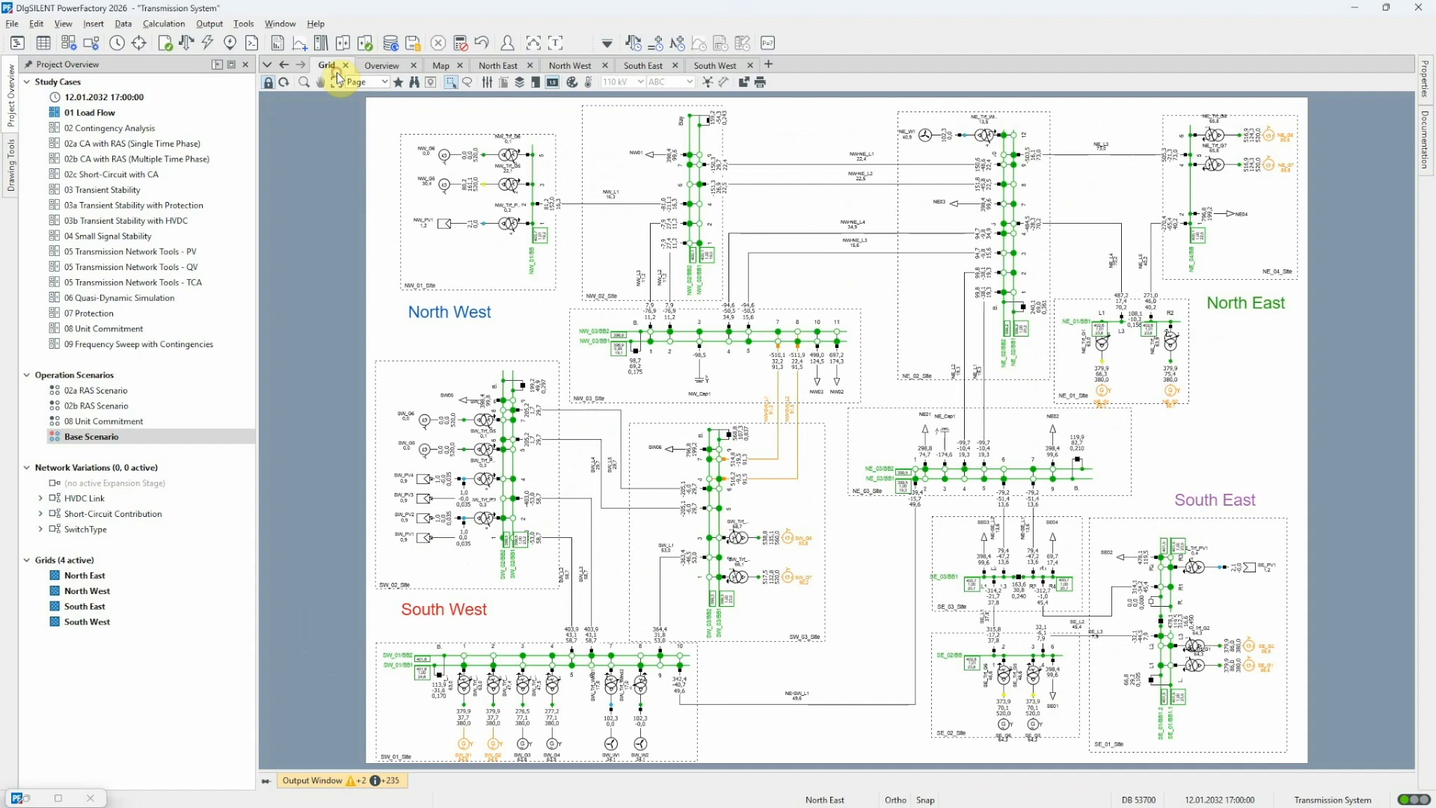
pyautogui.click(1078, 462)
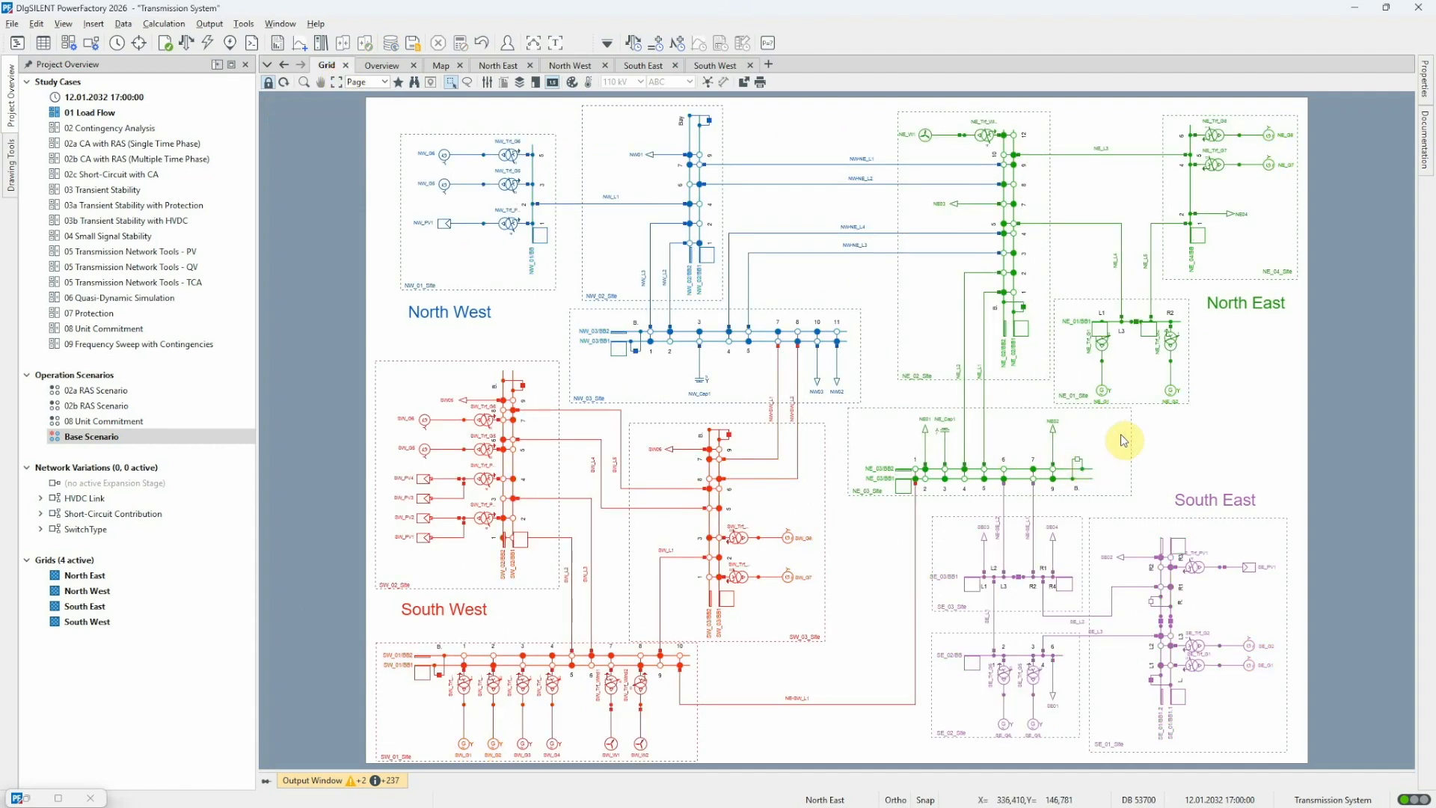
pyautogui.click(190, 47)
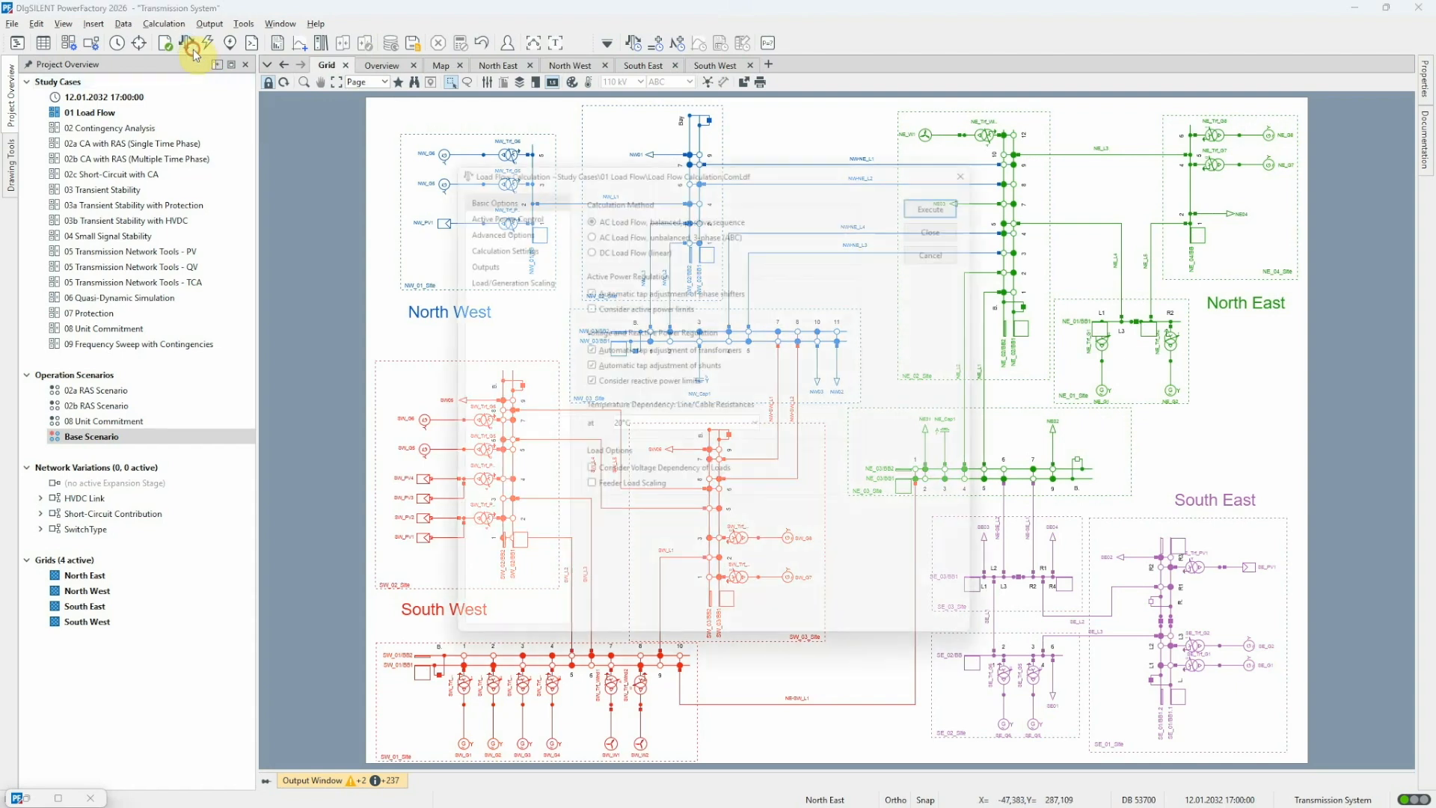
pyautogui.click(939, 195)
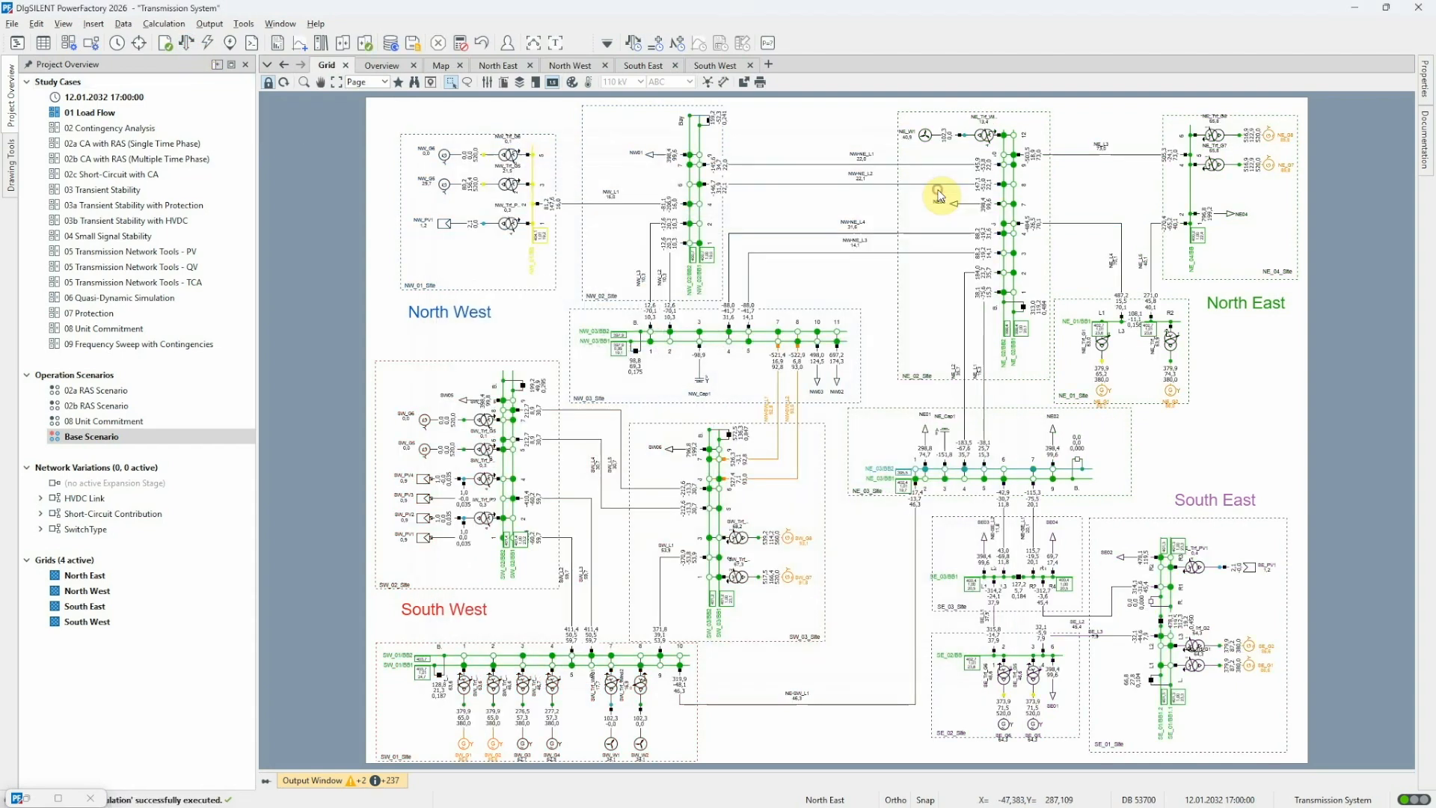
# Compare the NE_03 busbar voltages in the Network Model Manager, then close the bus coupler at NE_03_Site again
pyautogui.click(29, 800)
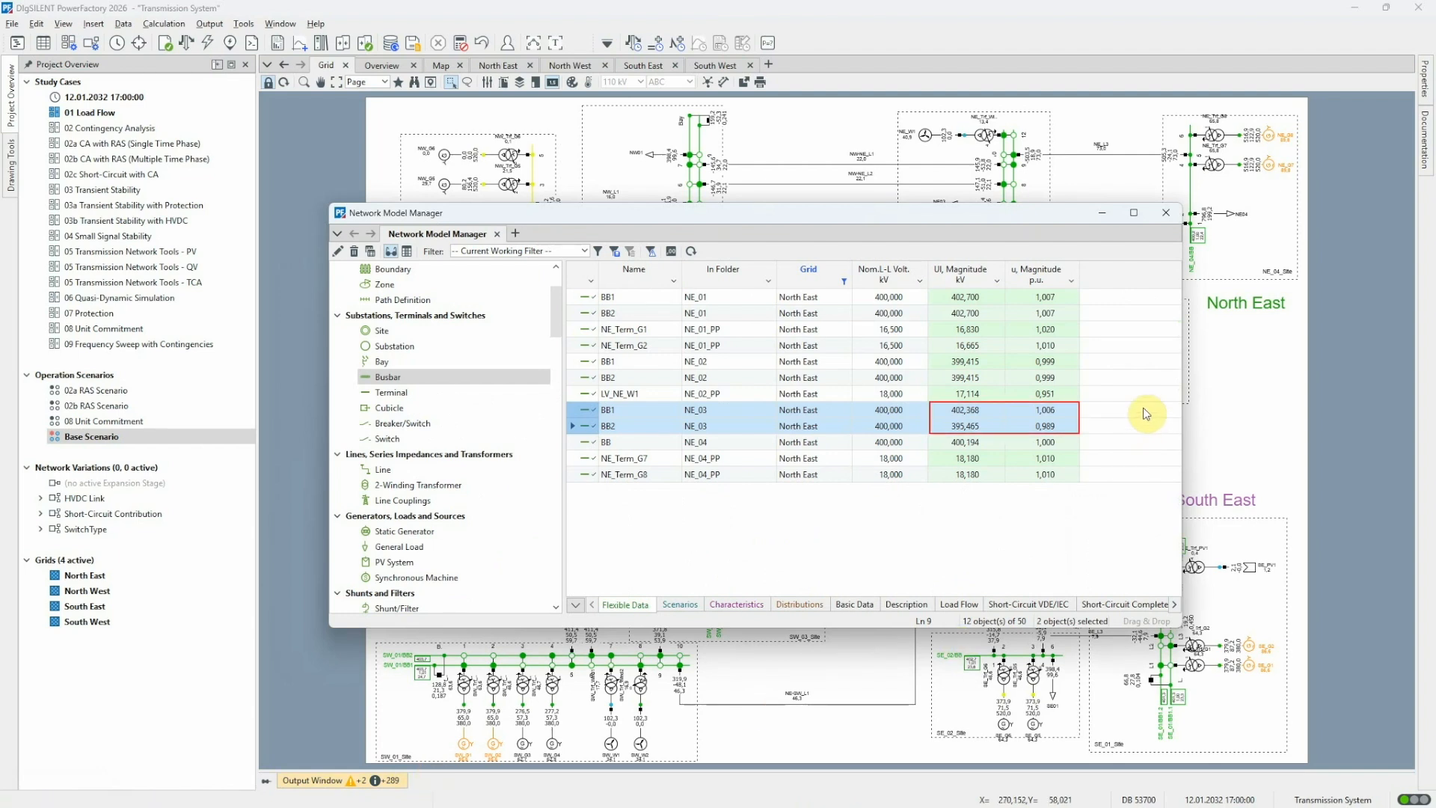
pyautogui.click(1102, 213)
pyautogui.doubleClick(1077, 459)
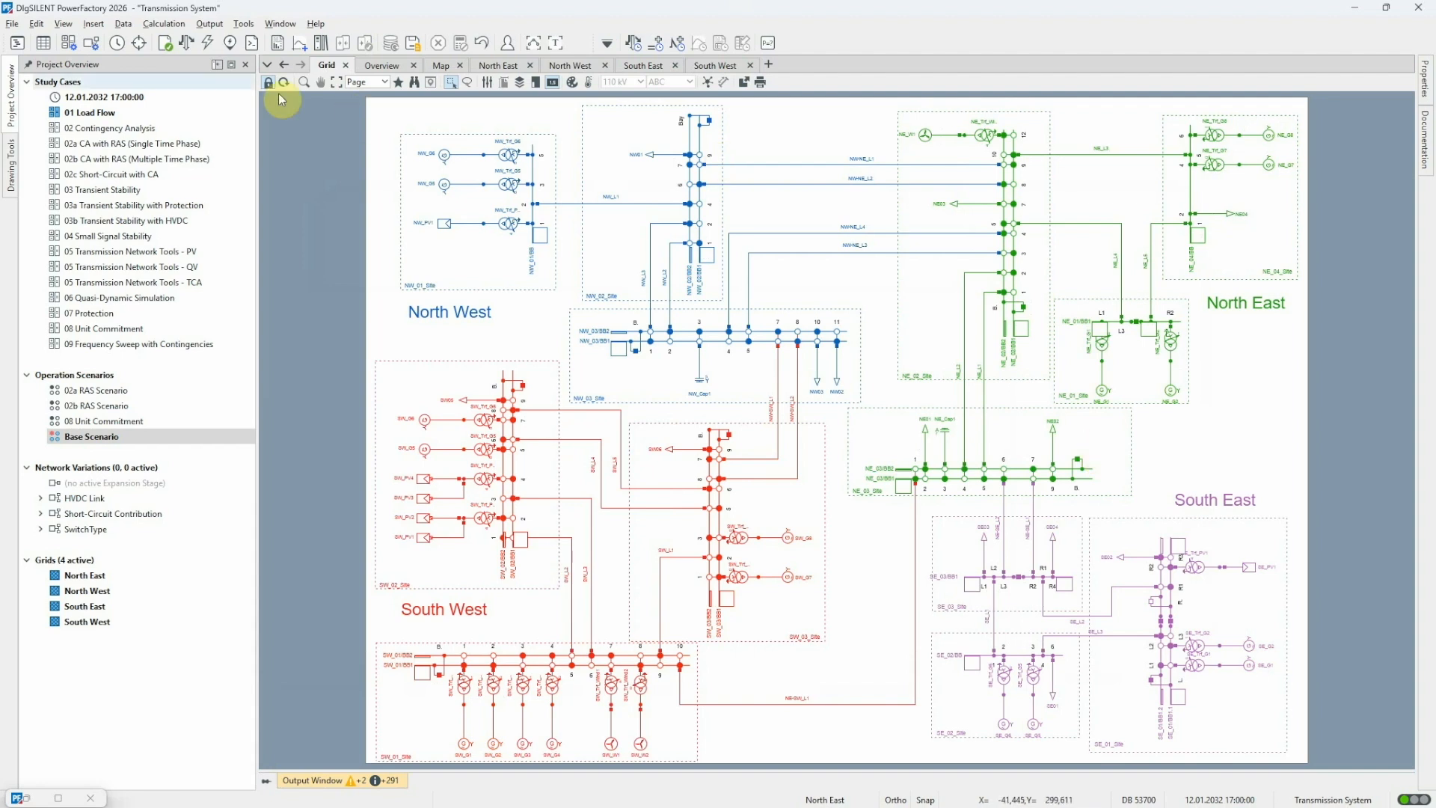
# Review the load flow calculation's active power control and balancing options, then leave them without running
pyautogui.click(192, 46)
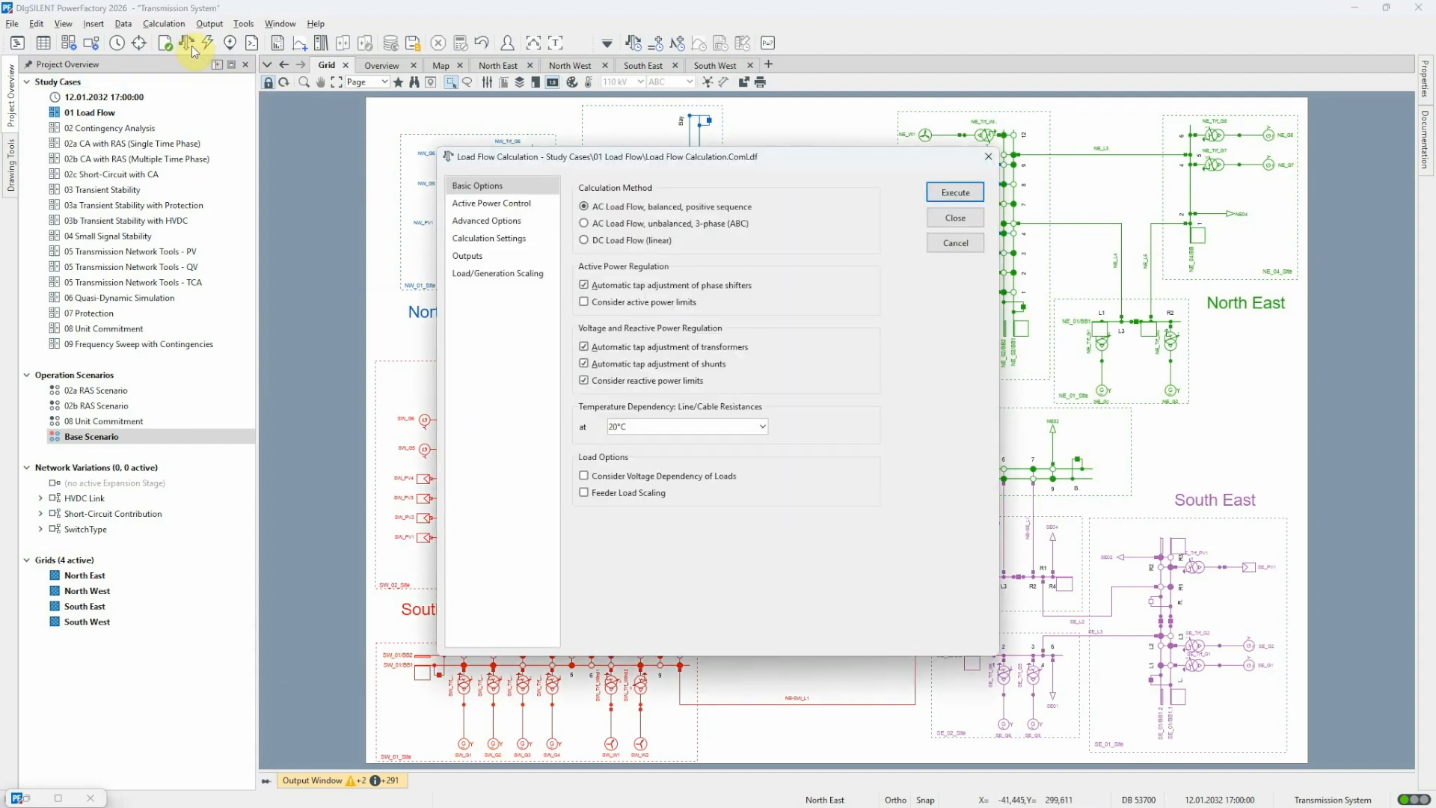
pyautogui.click(491, 204)
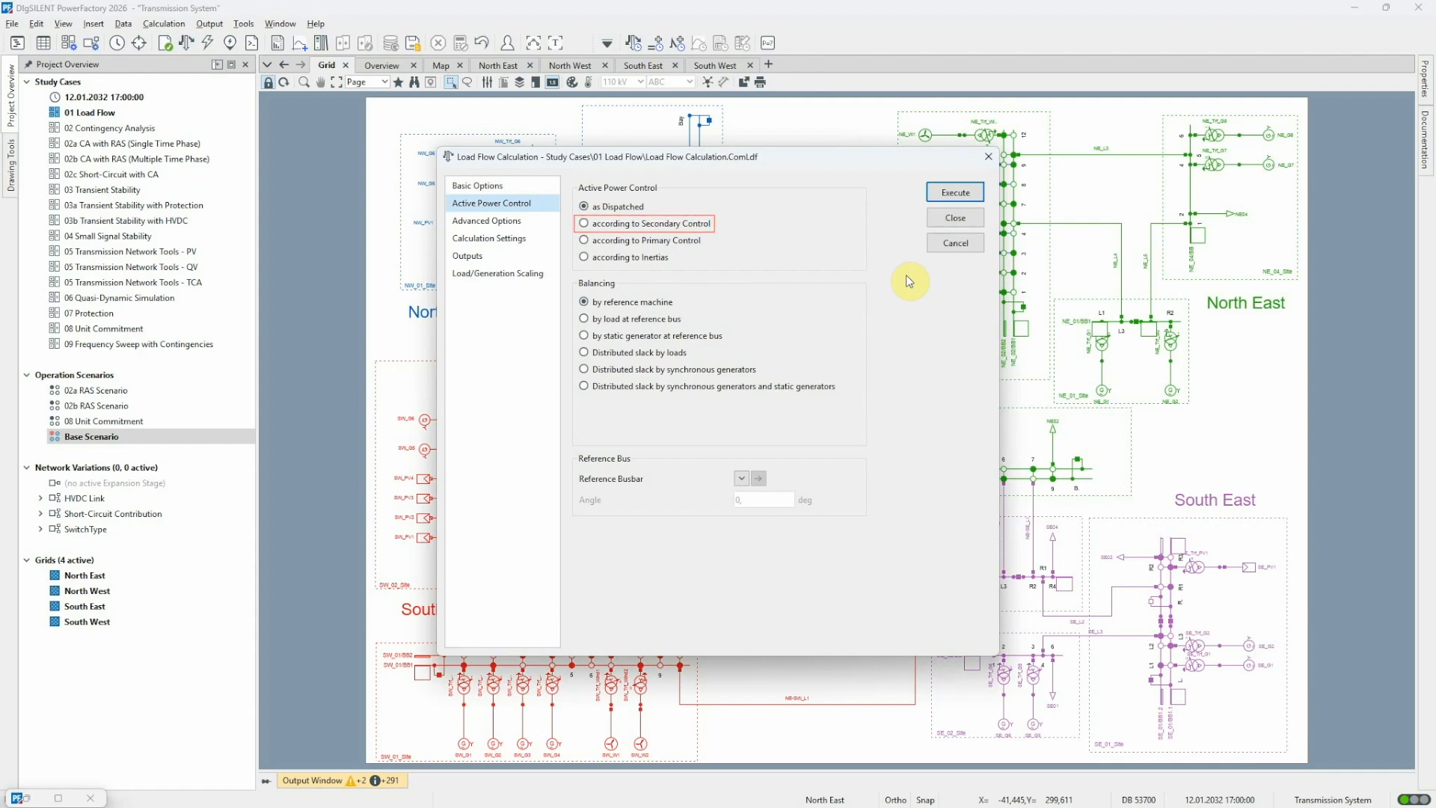
pyautogui.click(936, 243)
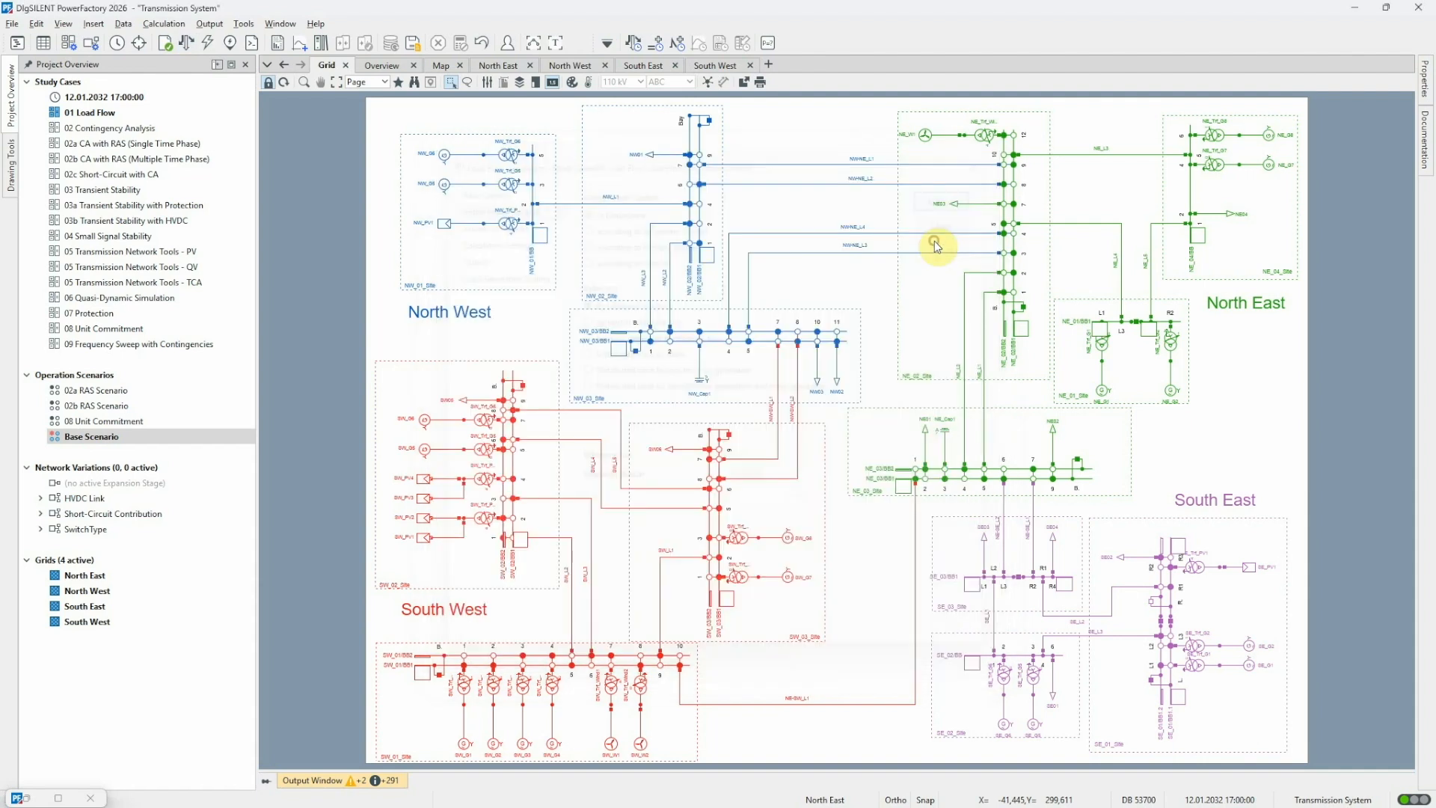
# List the power-frequency controllers and examine the load flow settings of the Power Exchange Controller Southeast
pyautogui.click(27, 798)
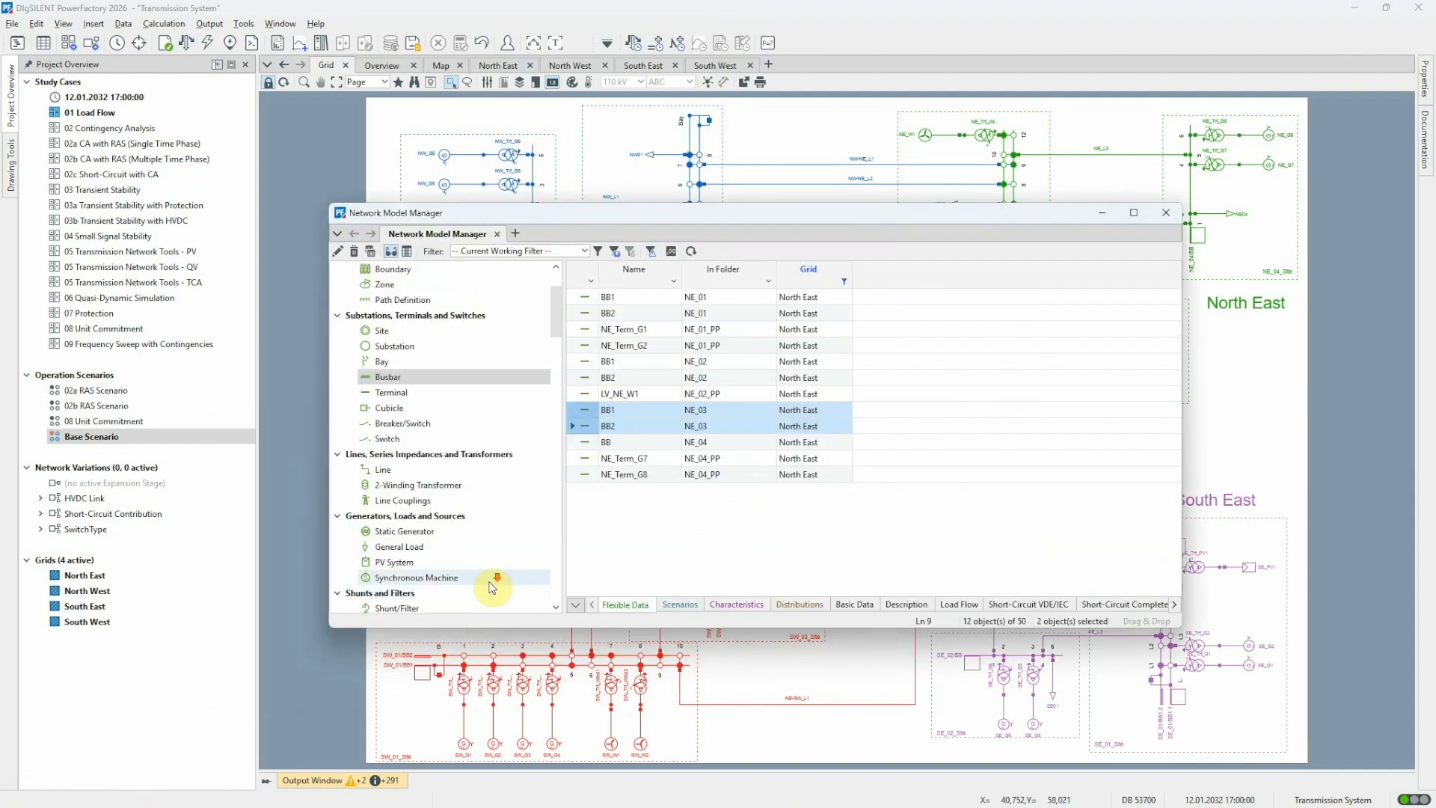
pyautogui.scroll(-2, 490, 576)
pyautogui.click(473, 548)
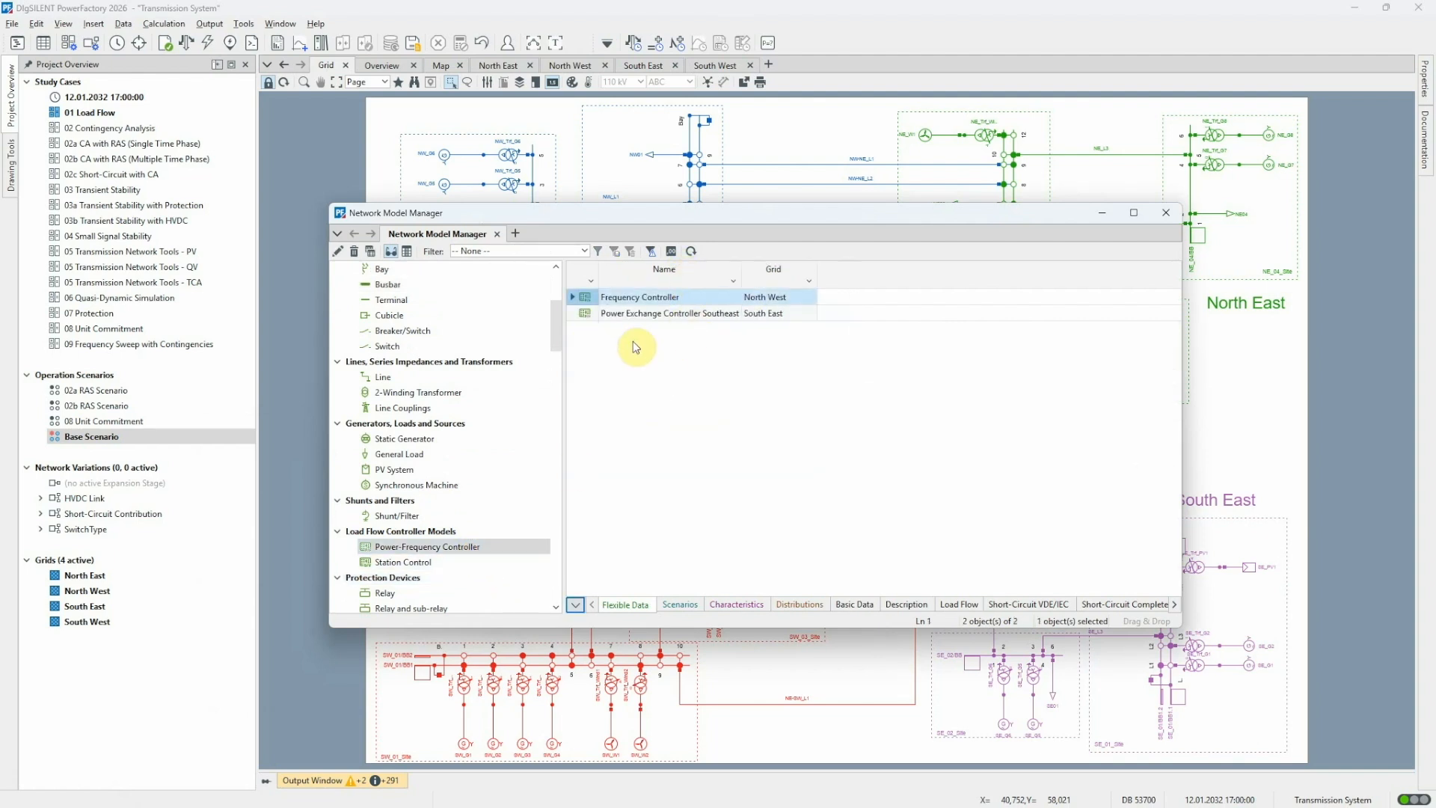
pyautogui.doubleClick(584, 313)
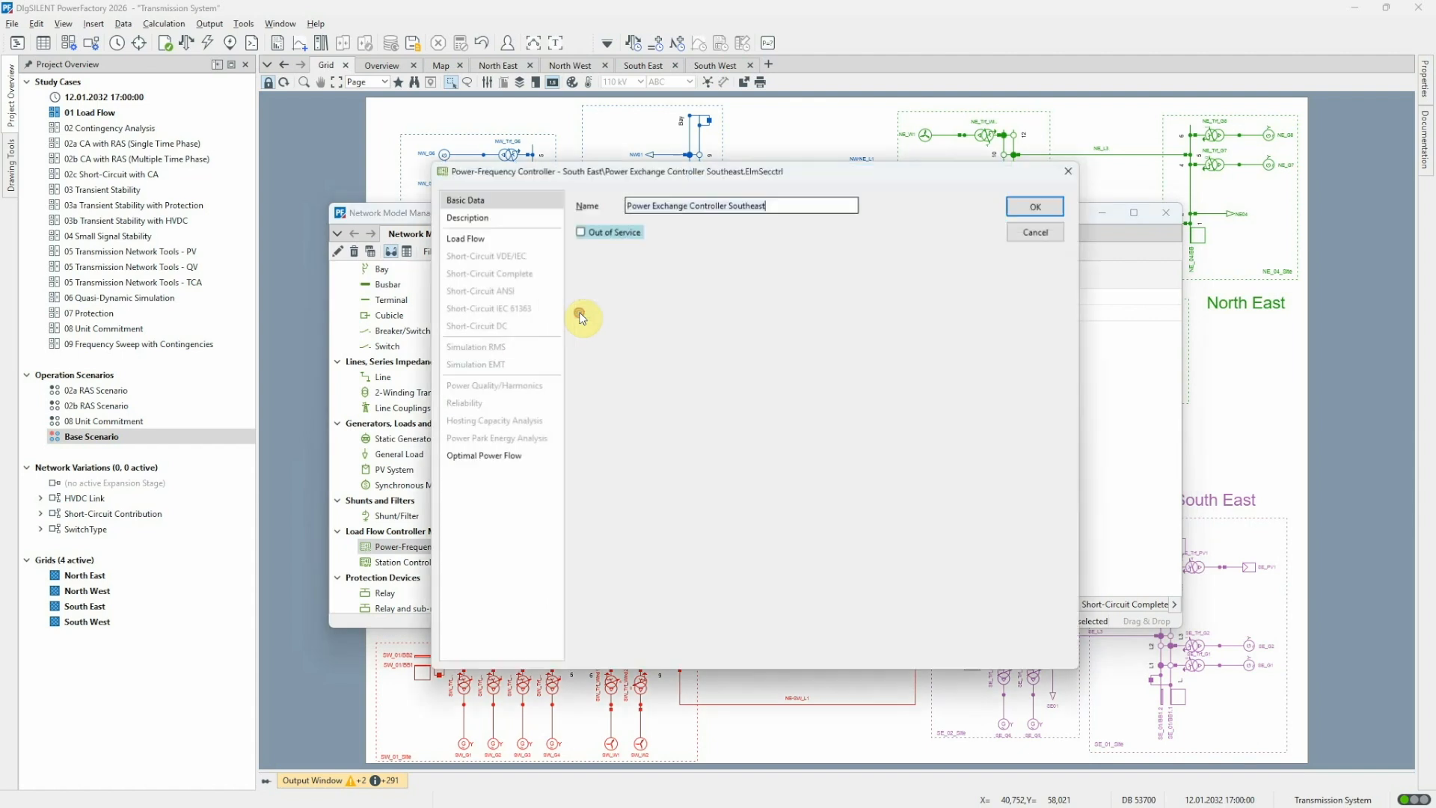
pyautogui.click(513, 238)
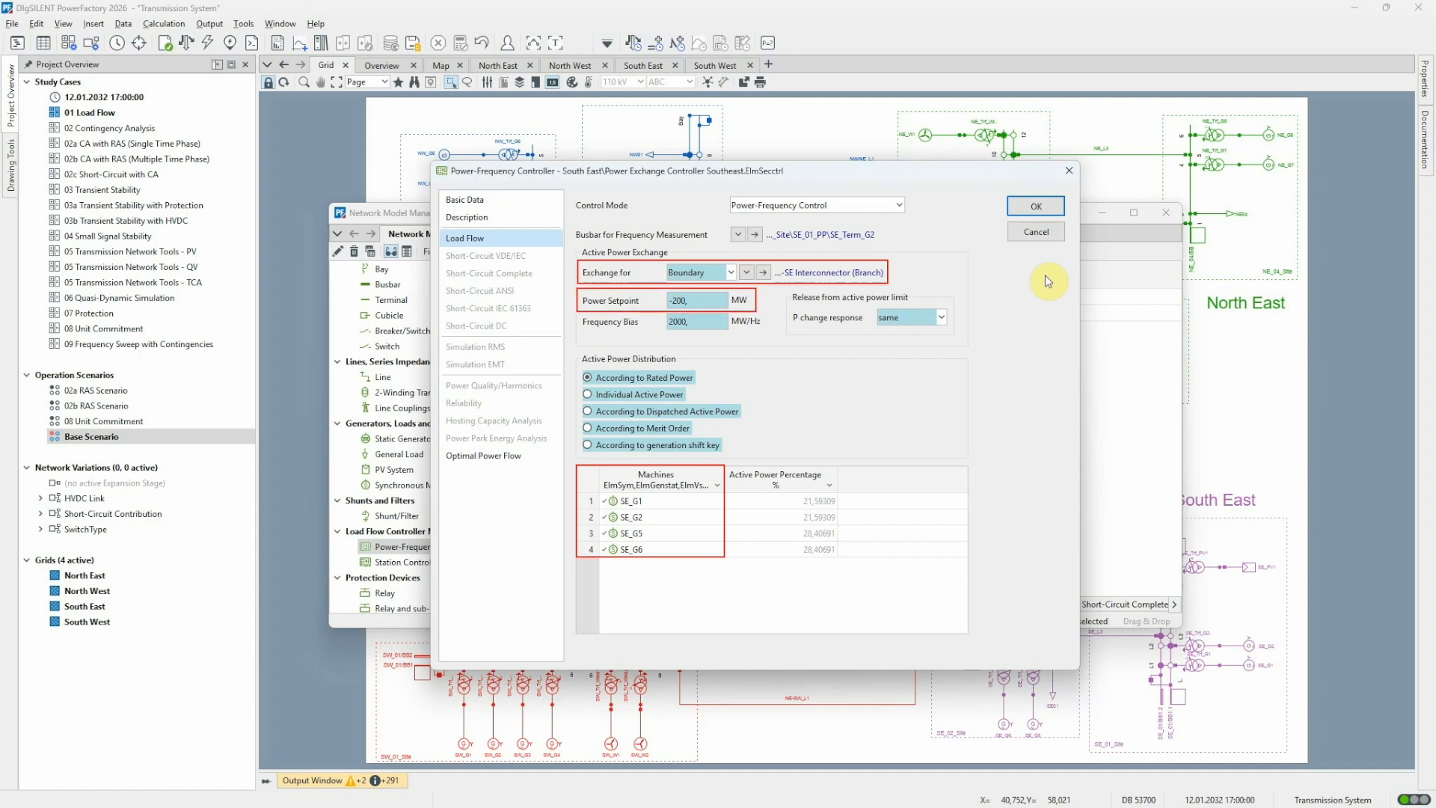
pyautogui.click(1026, 234)
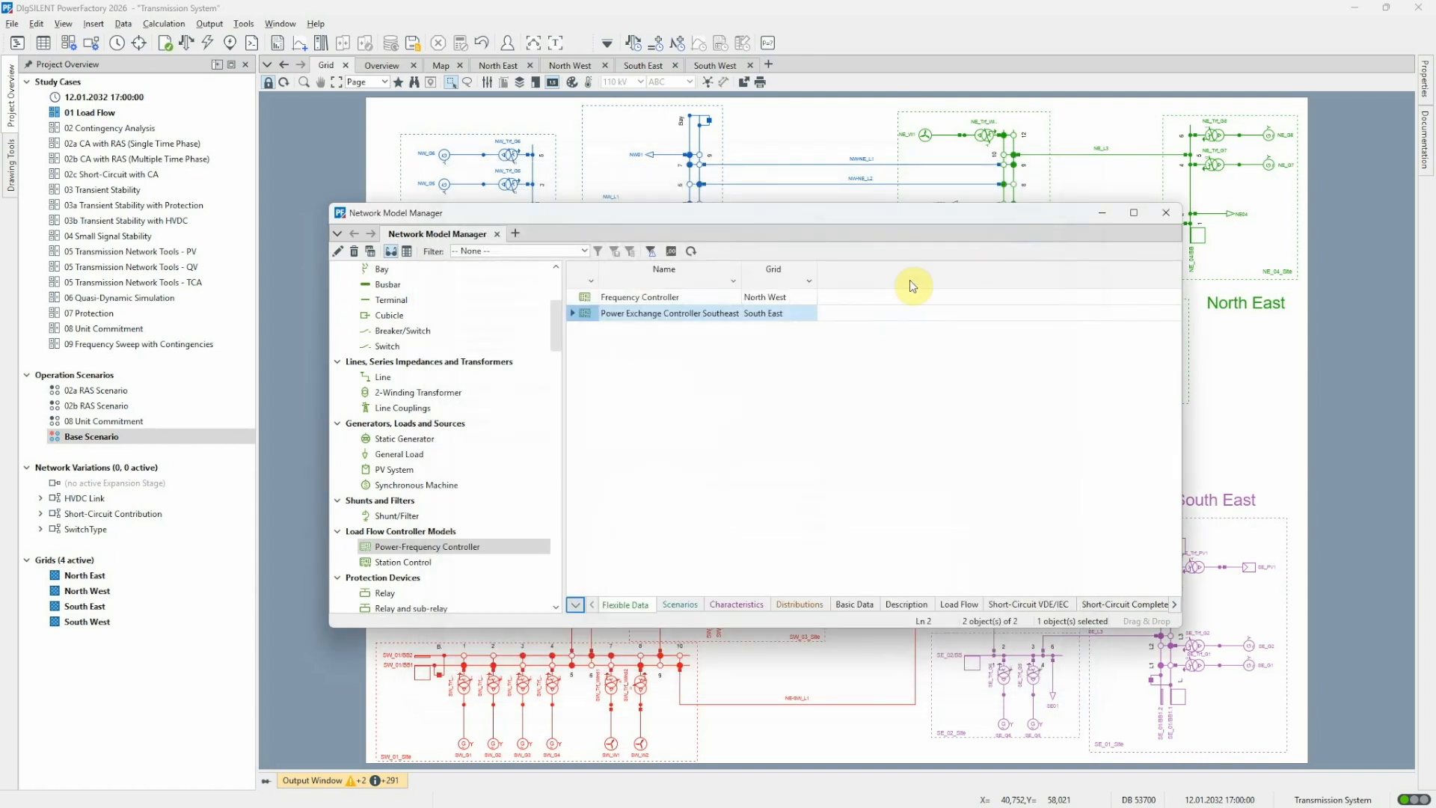
# Examine the load flow settings of the North West Frequency Controller, including its active power distribution and machines
pyautogui.doubleClick(583, 297)
pyautogui.click(477, 245)
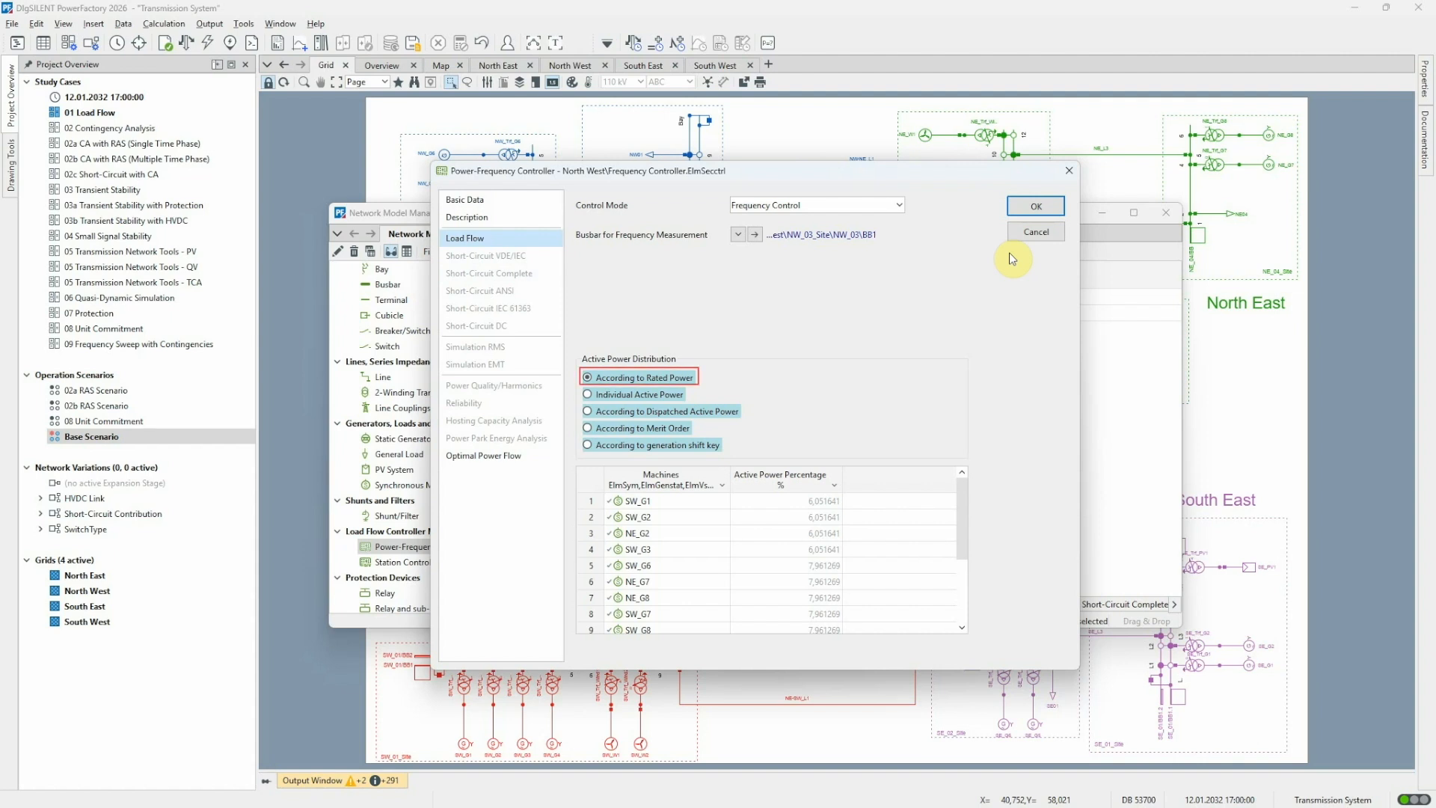
pyautogui.click(1025, 230)
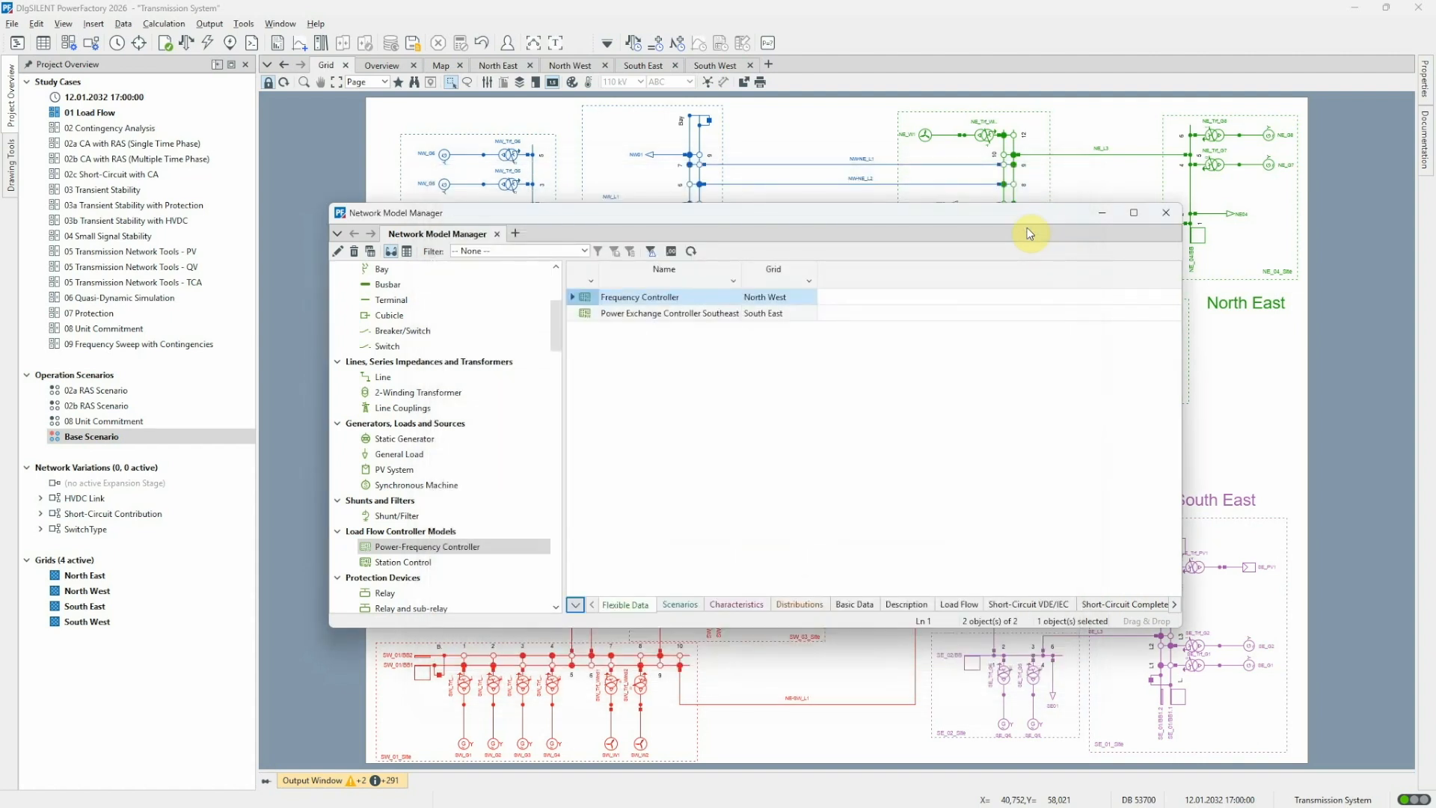
pyautogui.click(1102, 213)
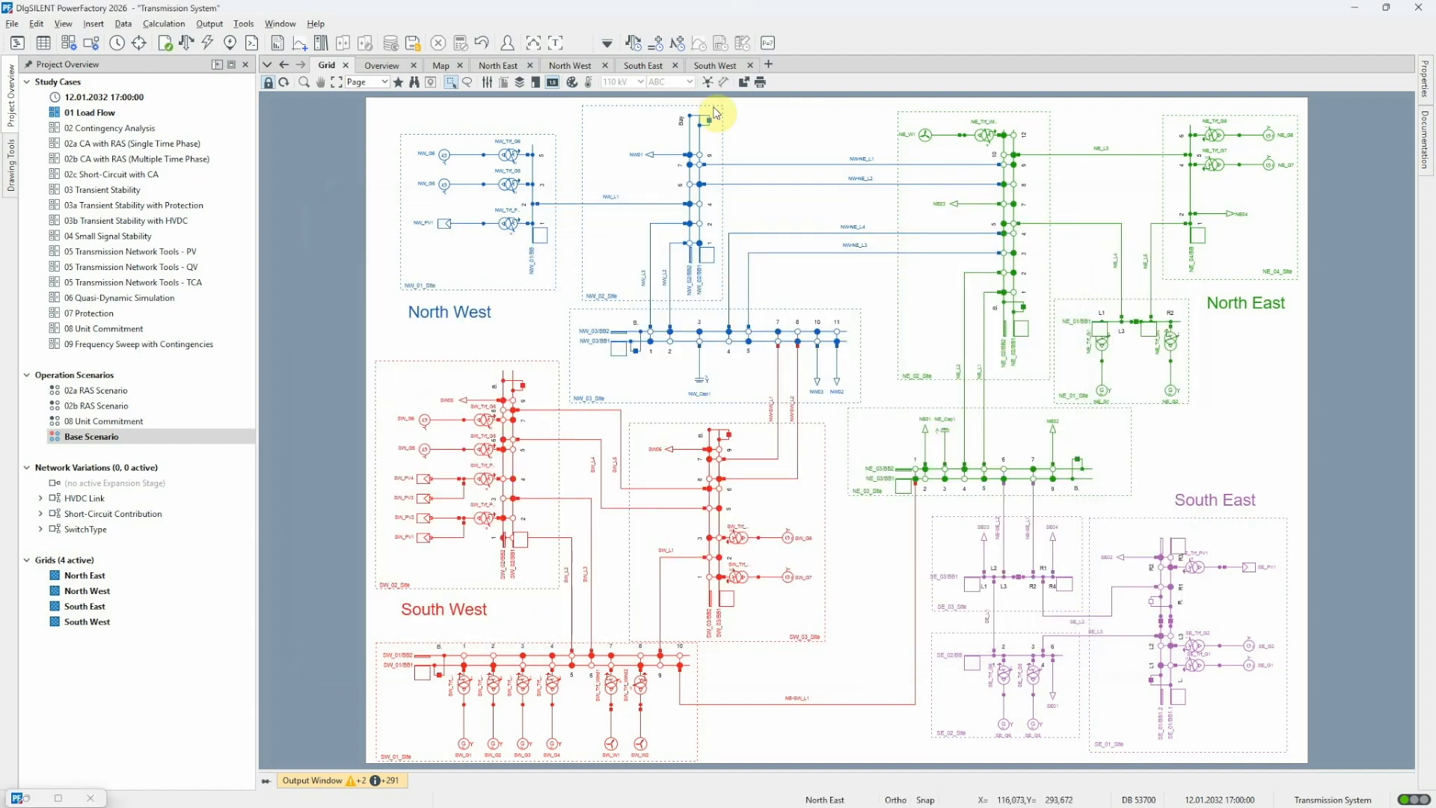
# Run the load flow with active power control as dispatched and check the interconnector flows in the Overview diagram
pyautogui.click(193, 45)
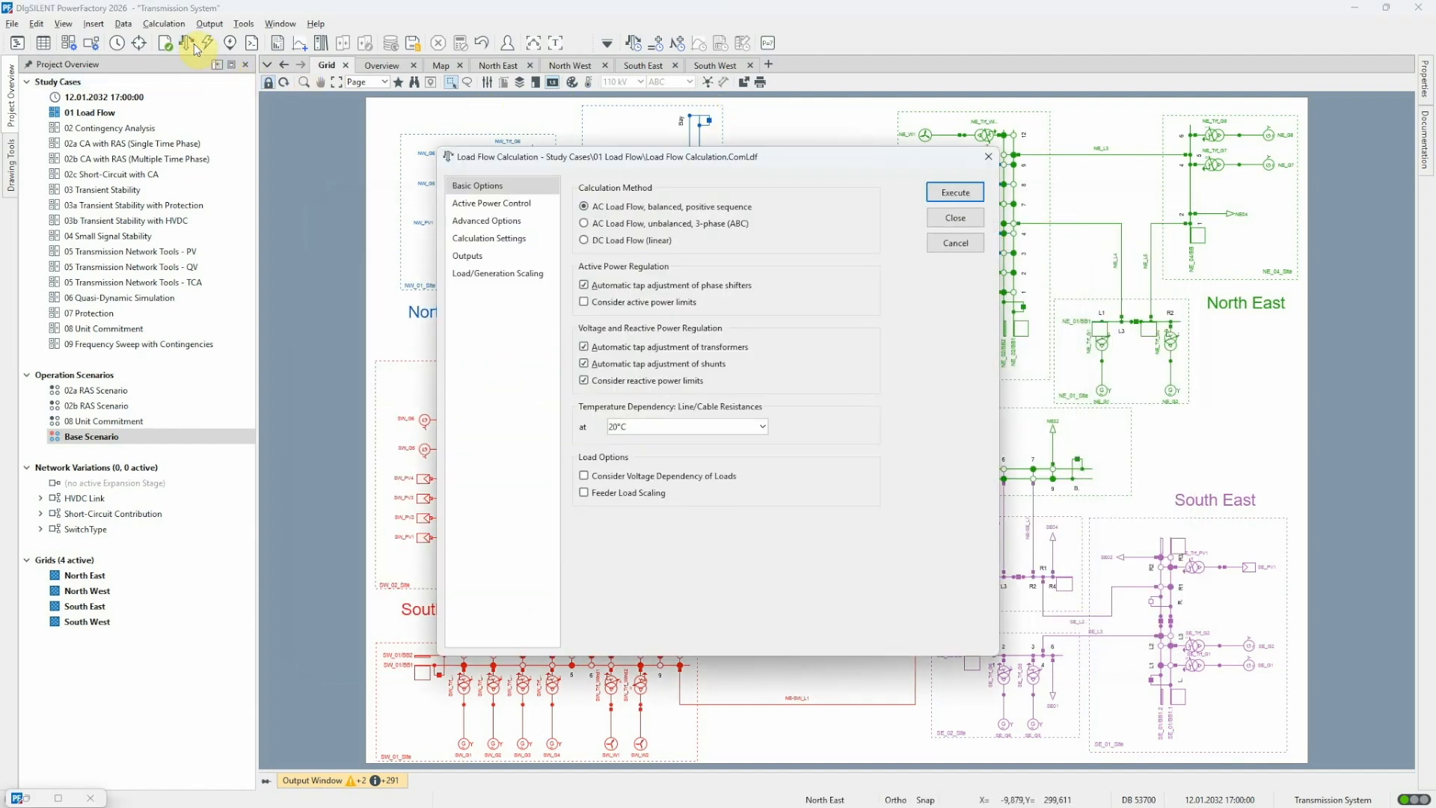
pyautogui.click(522, 205)
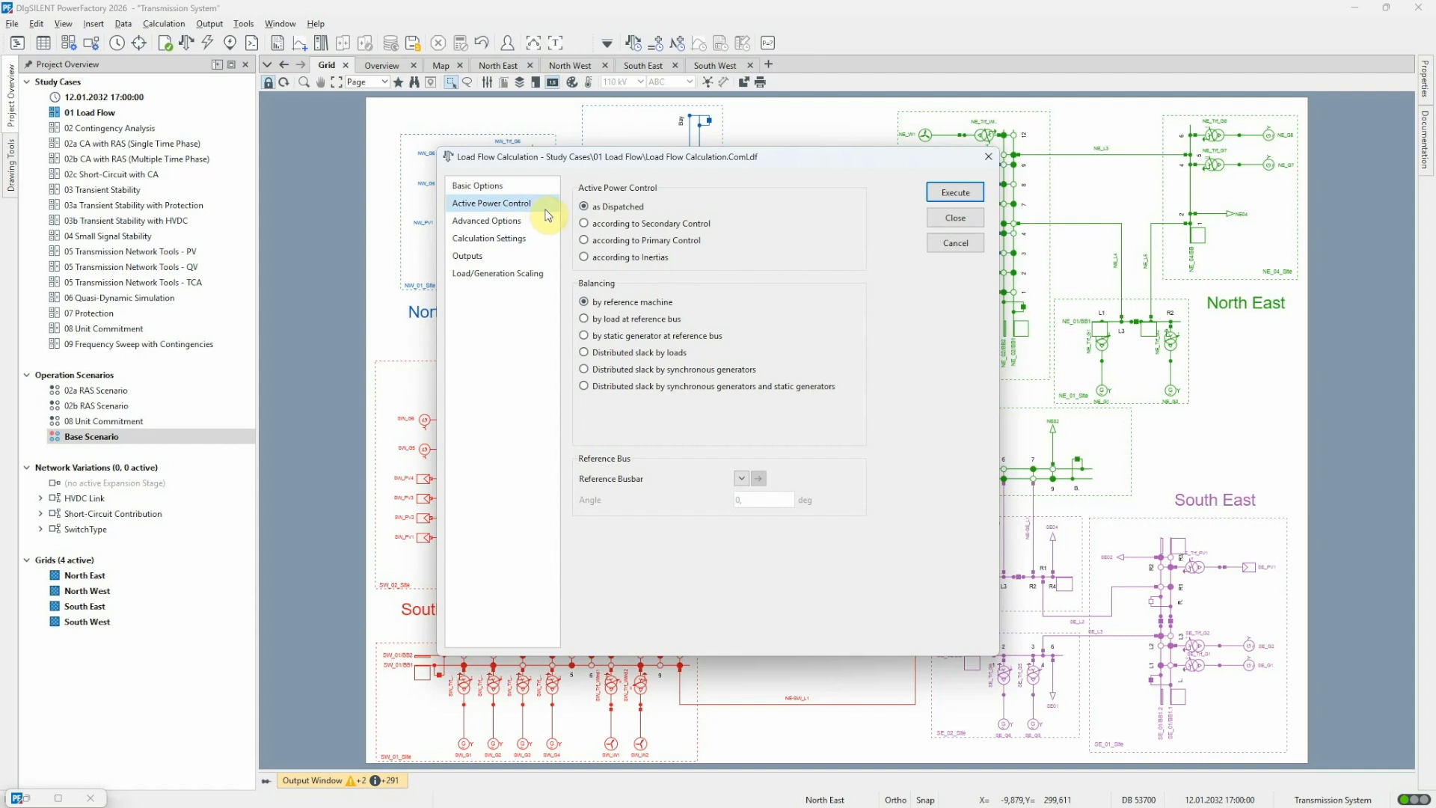
pyautogui.click(955, 195)
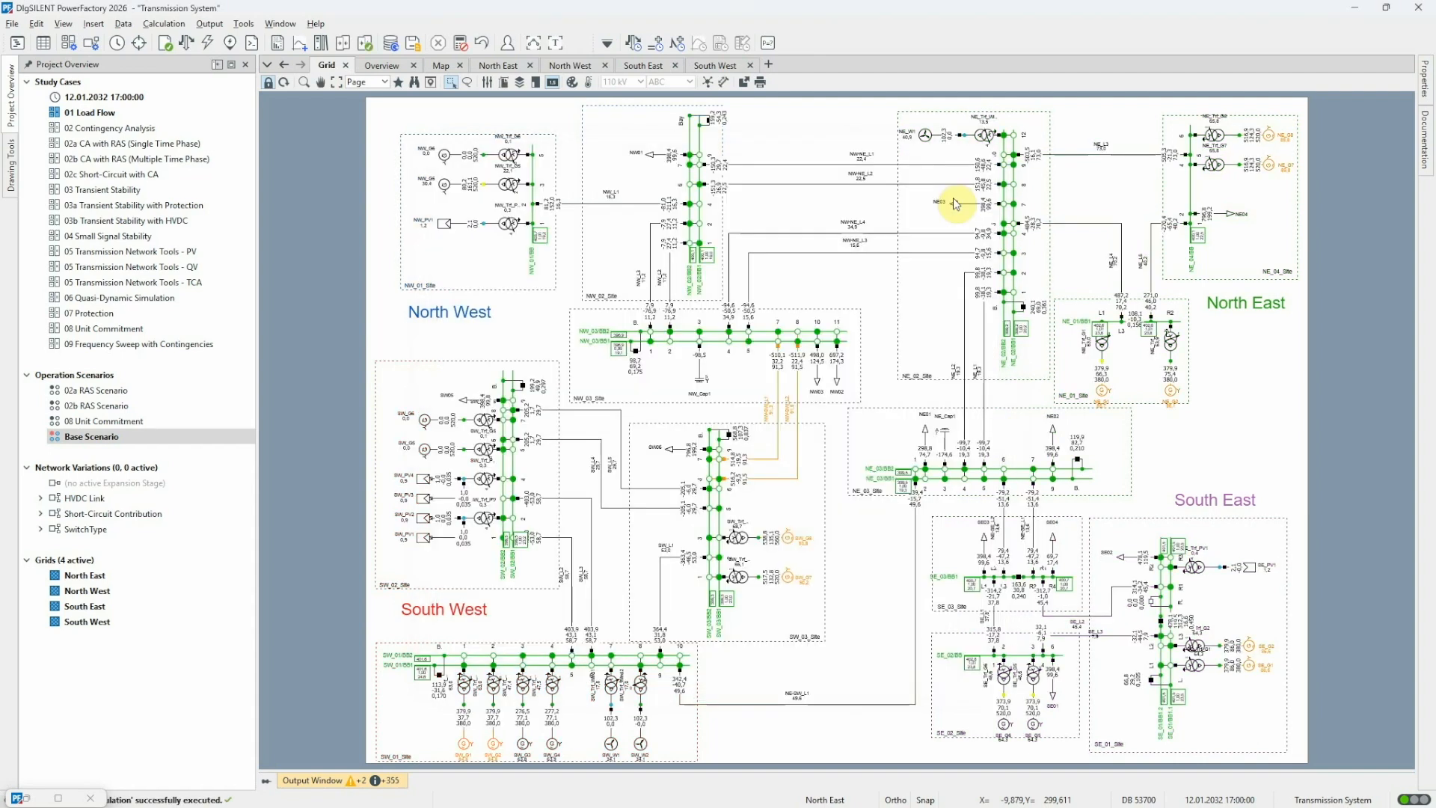
pyautogui.click(384, 66)
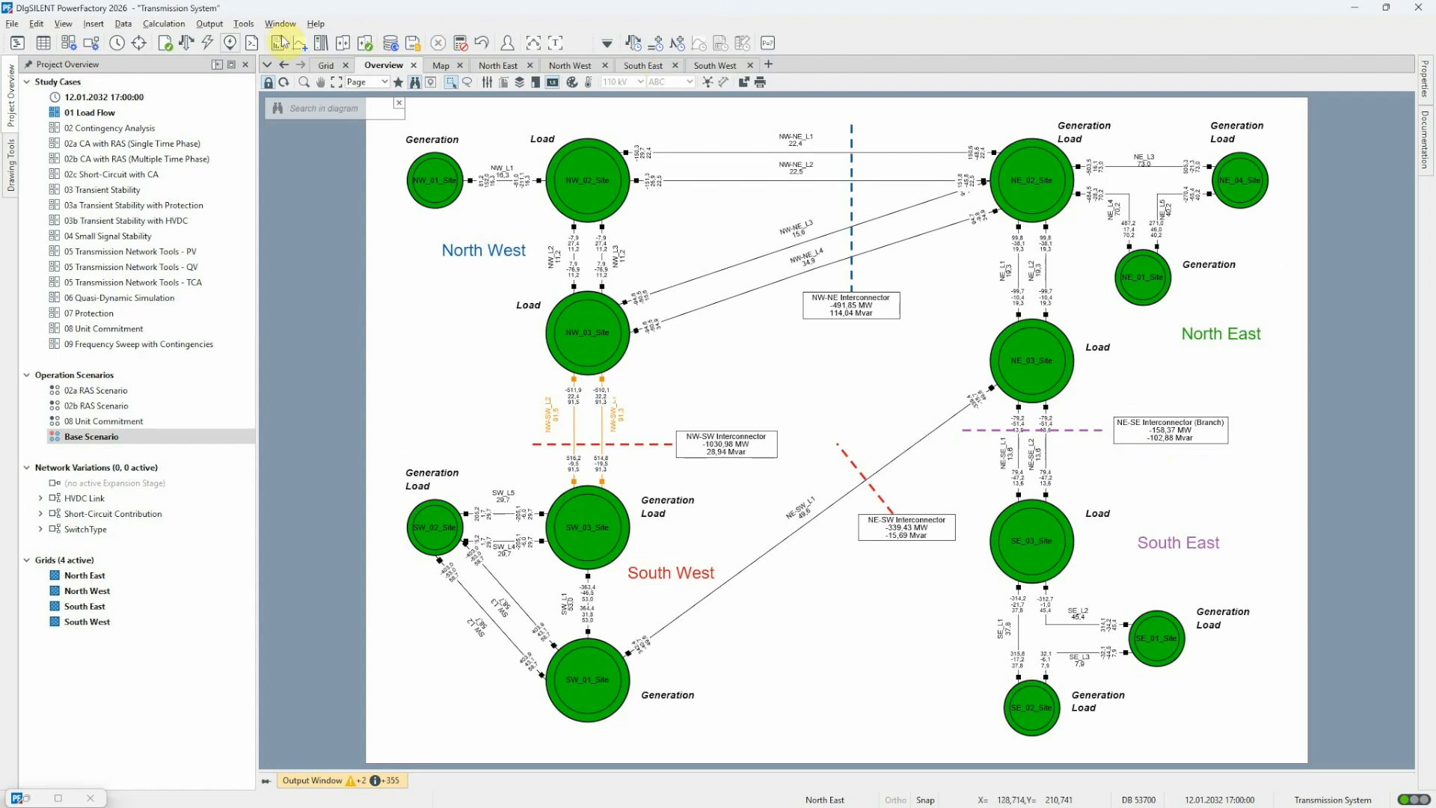
# Set the load flow's active power control to according to Secondary Control and run the calculation
pyautogui.click(188, 43)
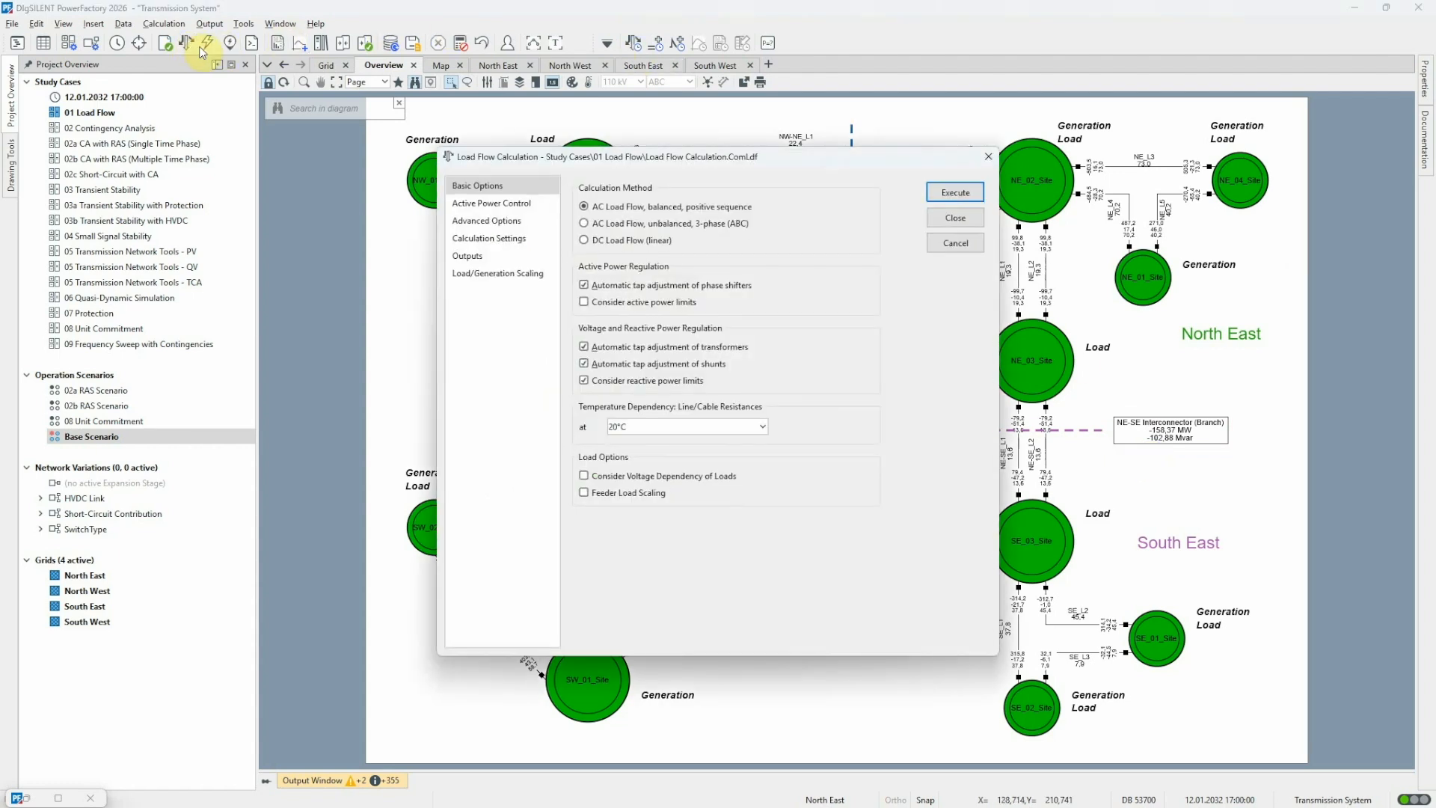
pyautogui.click(502, 205)
pyautogui.click(586, 223)
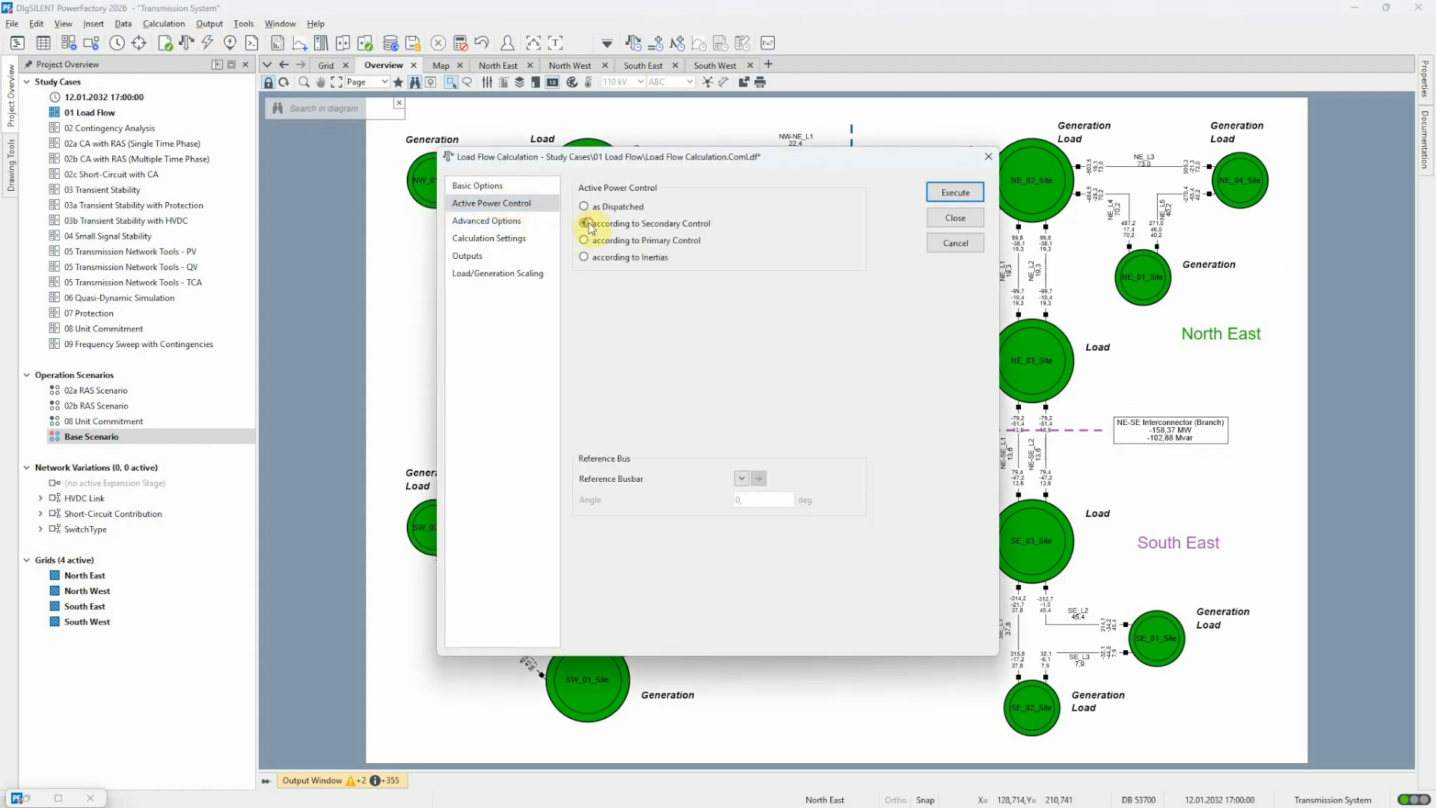
pyautogui.click(965, 196)
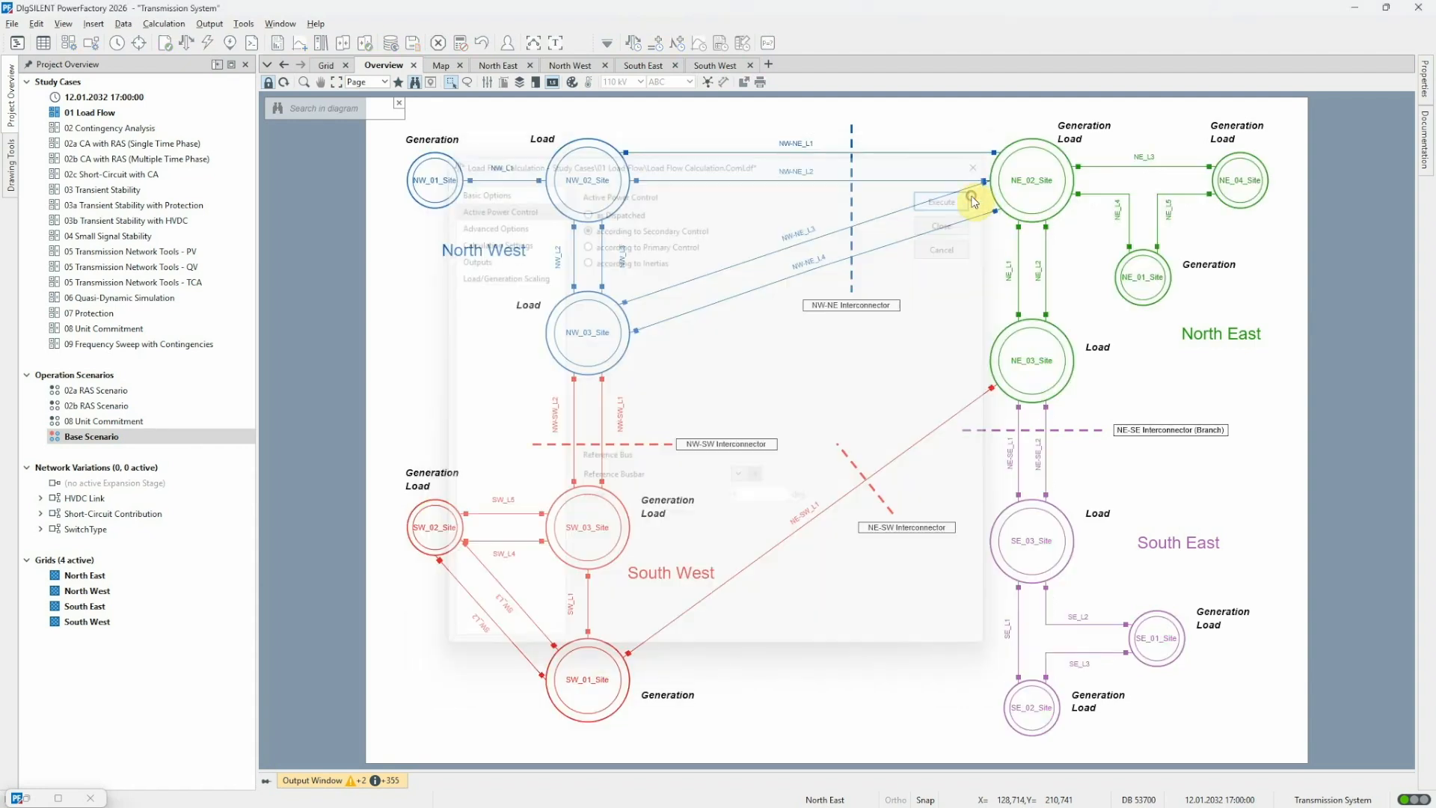